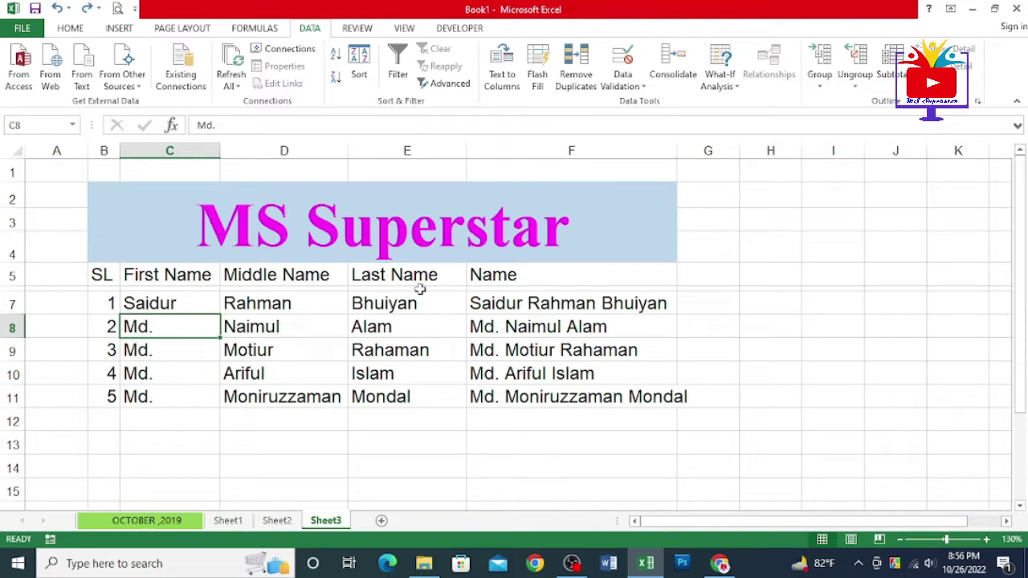
Review the joined names and CONCATENATE formulas in F7:F11 of the finished example
click(533, 306)
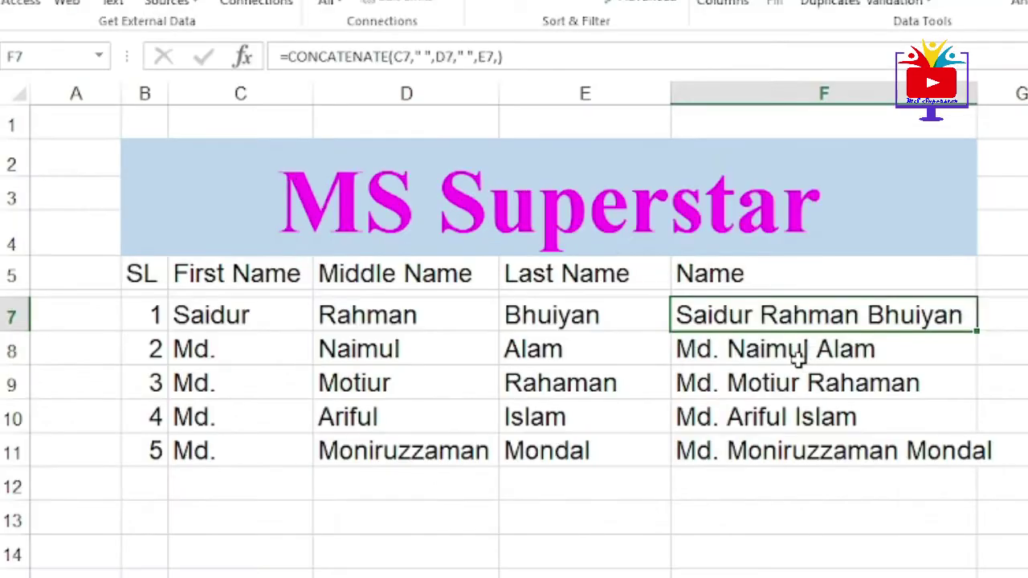
click(554, 327)
click(549, 392)
drag(787, 314, 806, 452)
click(207, 321)
click(374, 278)
click(514, 275)
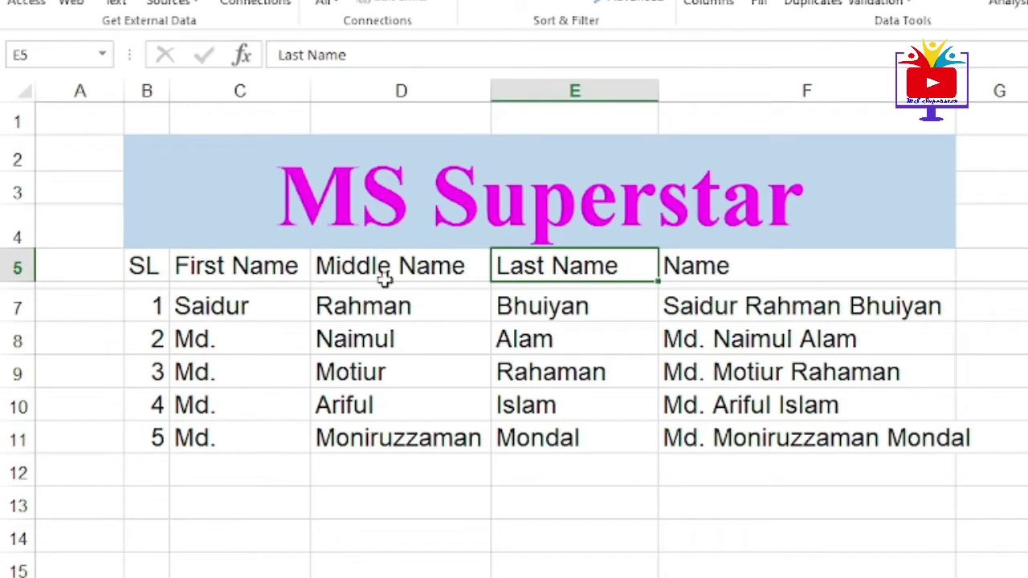
click(241, 310)
click(423, 328)
click(567, 311)
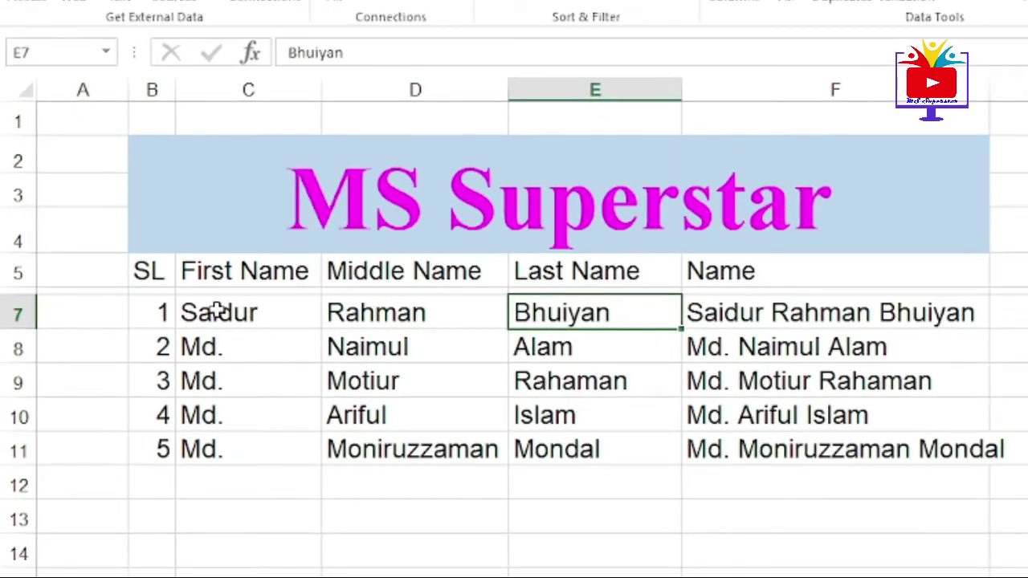
click(213, 306)
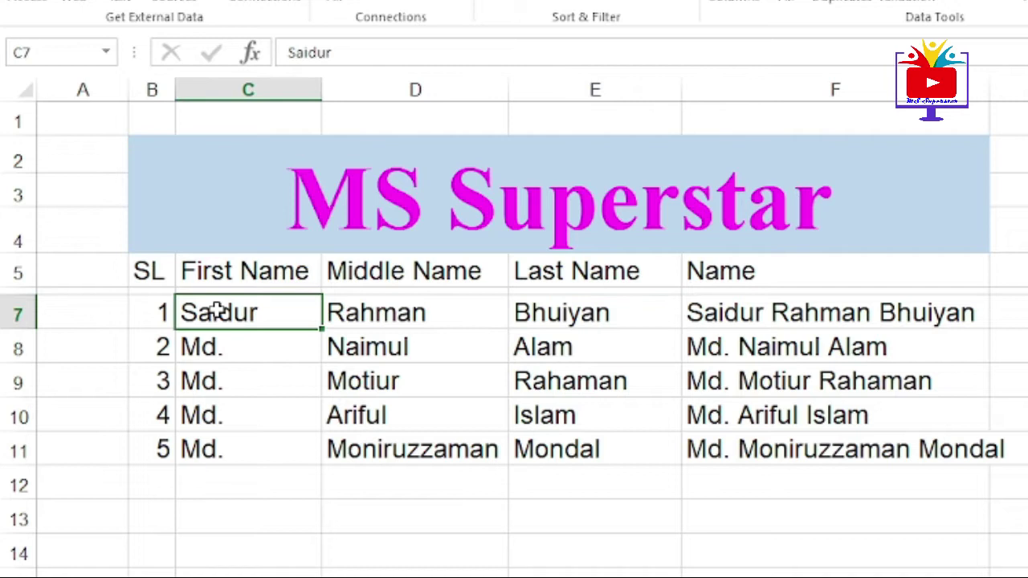
click(599, 312)
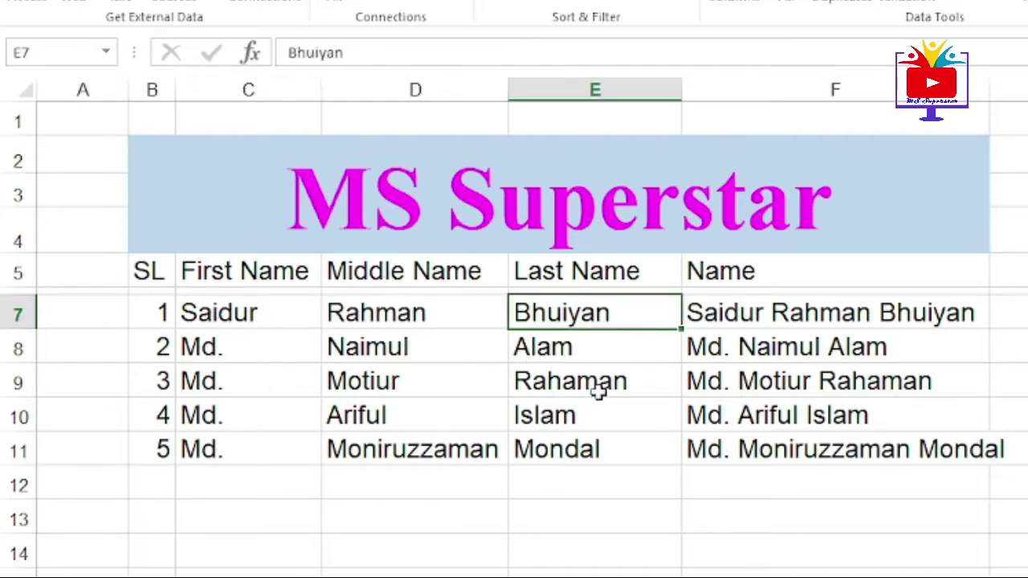
Show the CONCATENATE formula joining C7, D7 and E7 across F7:F11
click(856, 319)
drag(857, 319, 856, 436)
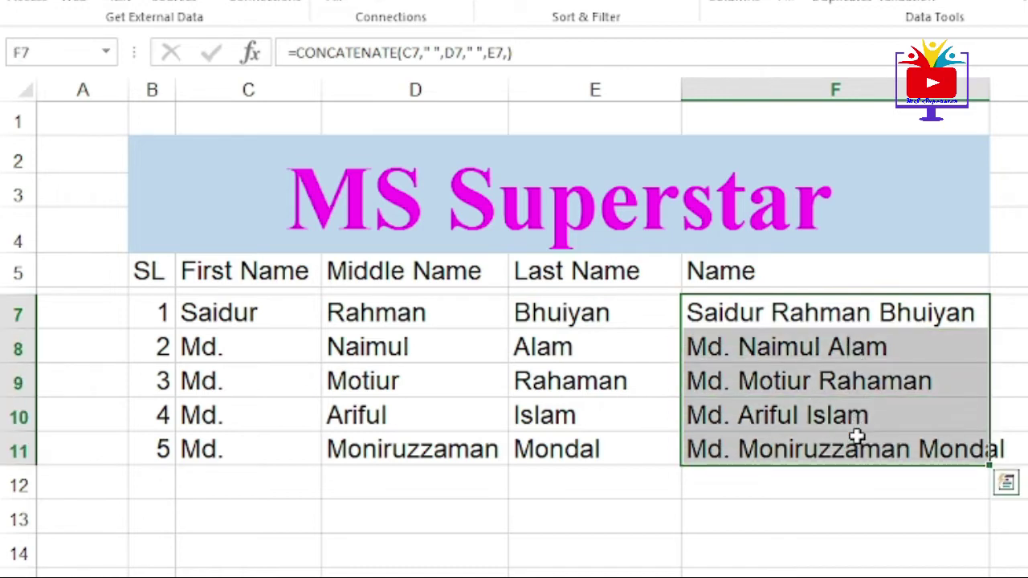
click(888, 558)
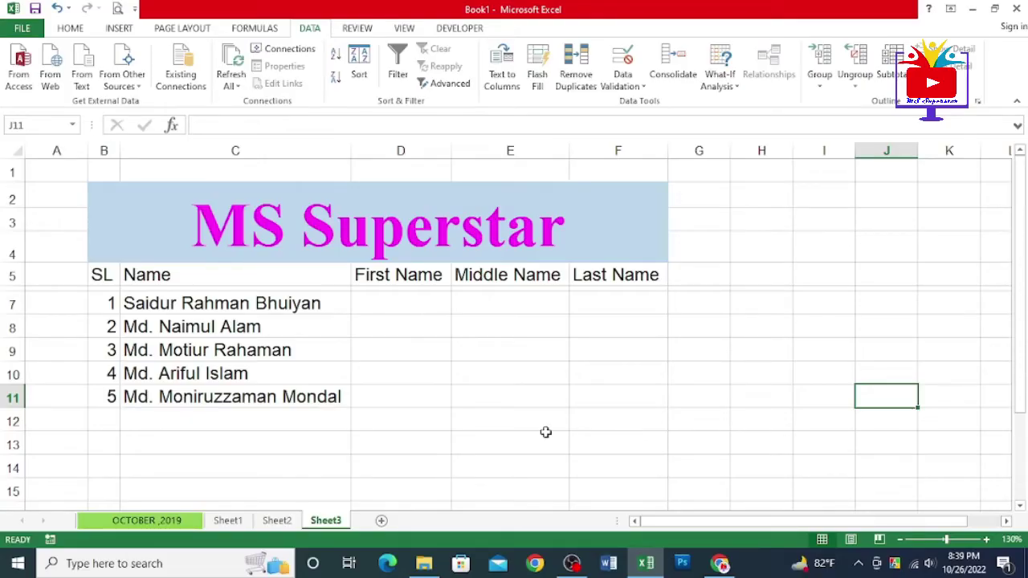
click(104, 274)
click(197, 281)
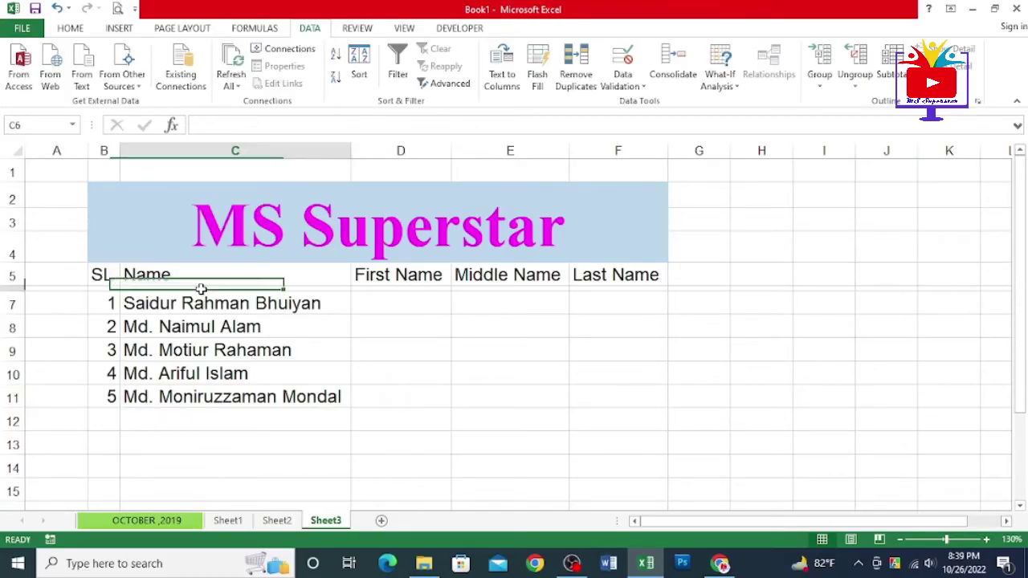
click(397, 273)
click(522, 275)
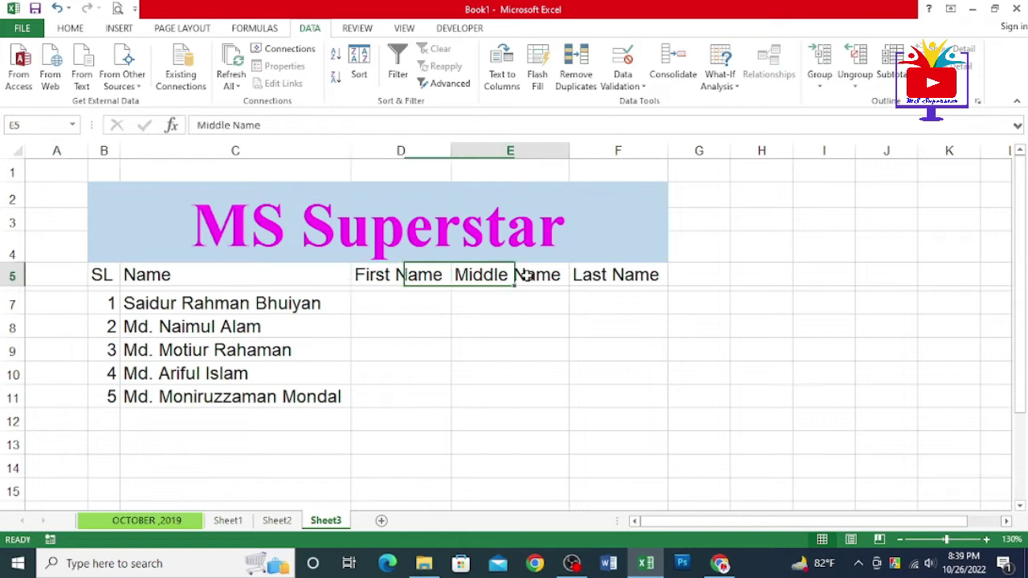
click(613, 277)
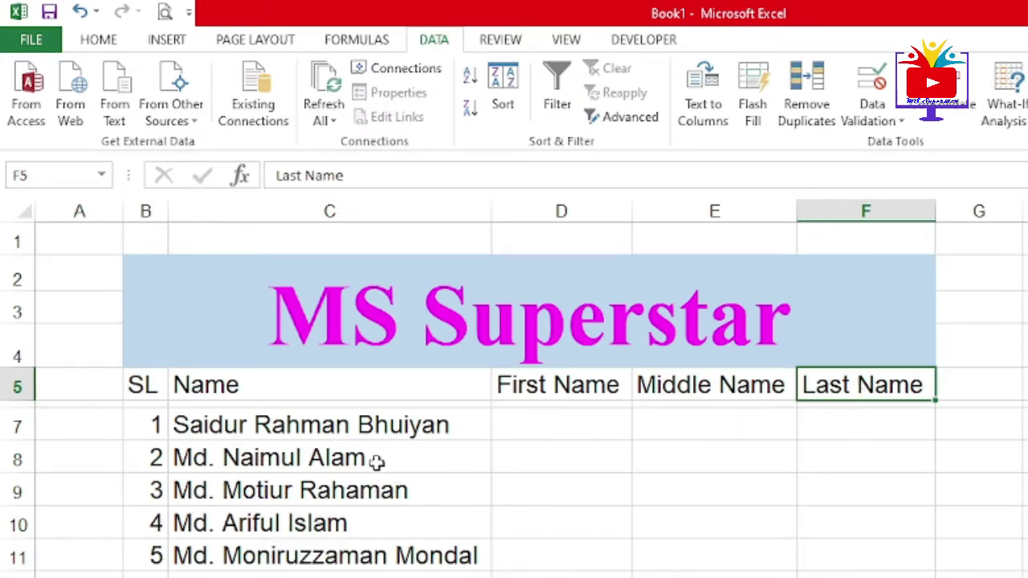
click(346, 430)
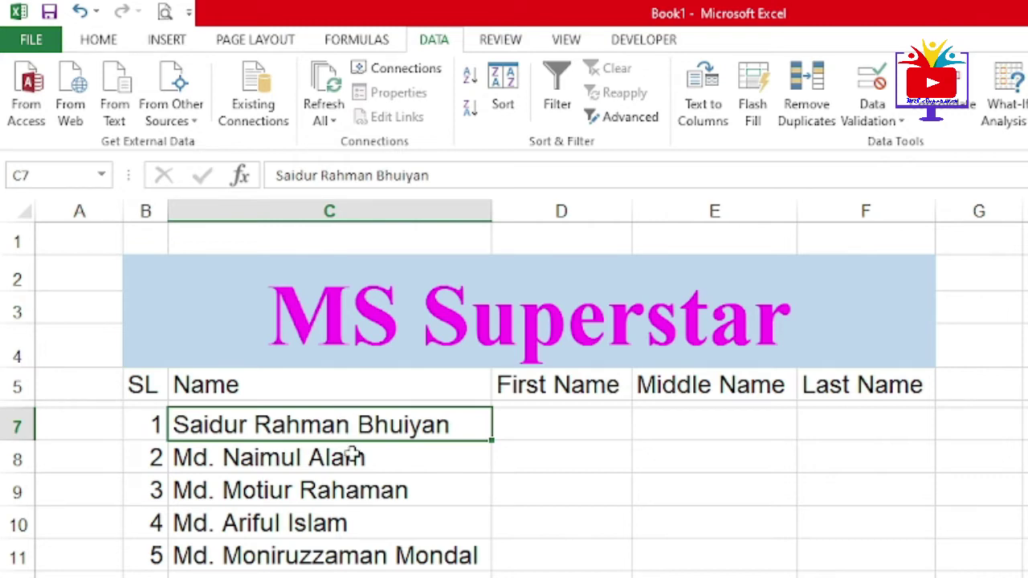
click(352, 454)
click(341, 491)
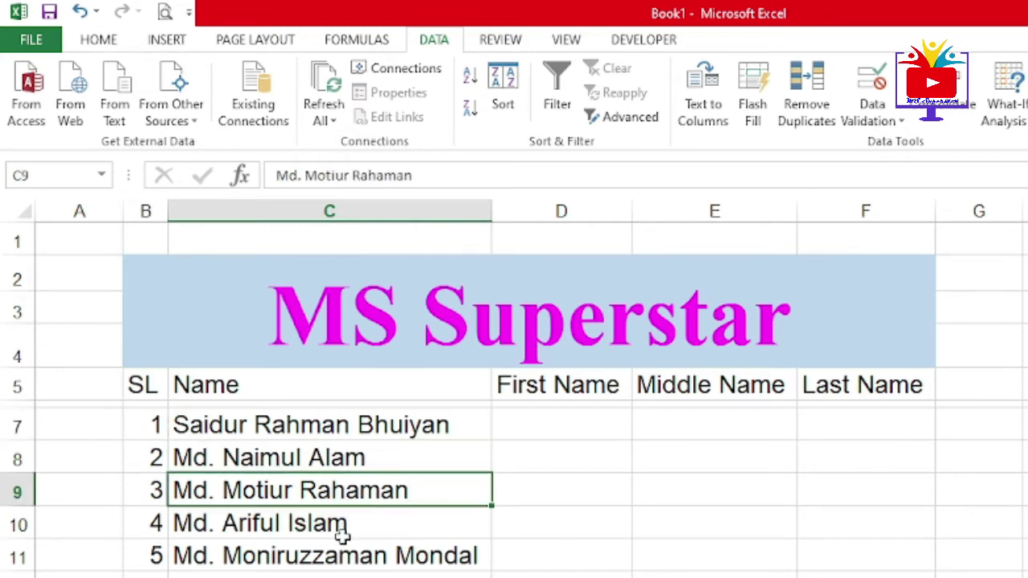
click(340, 528)
click(342, 574)
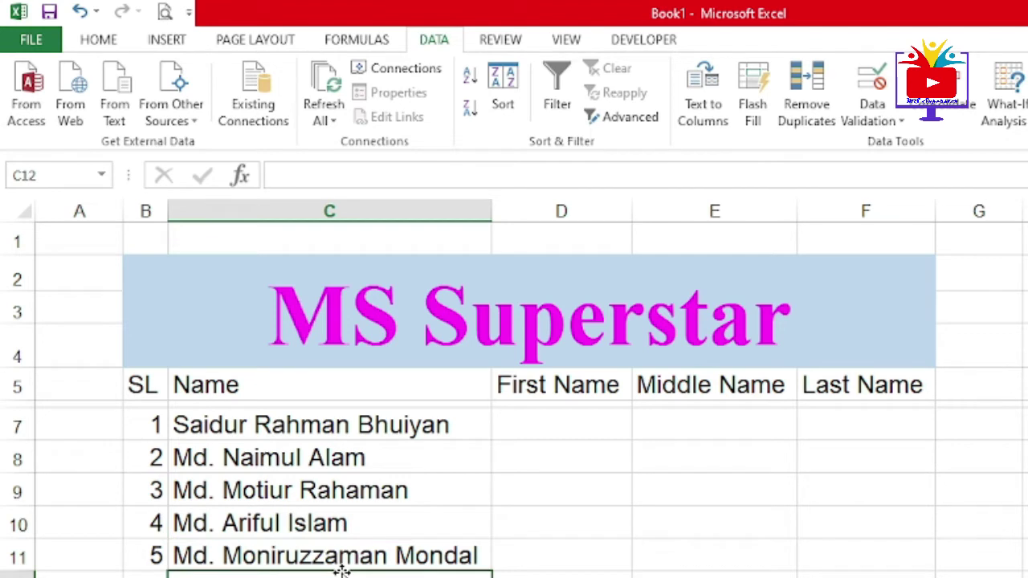
click(341, 555)
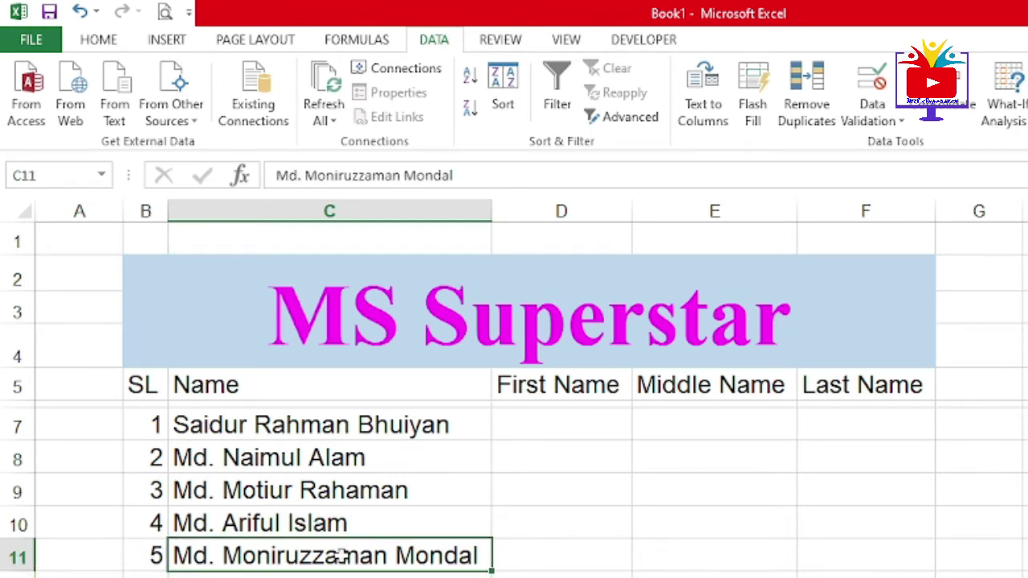
click(94, 40)
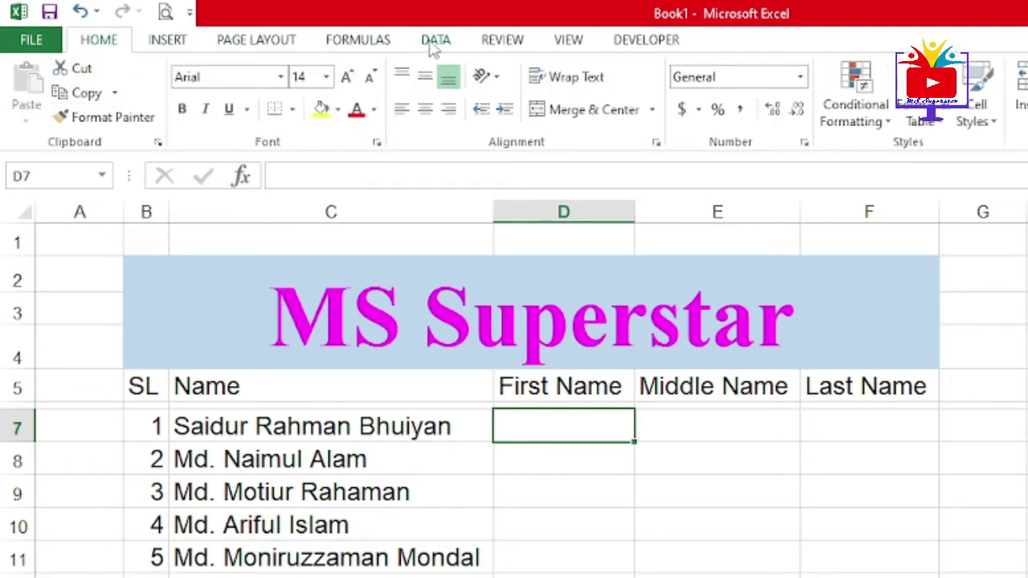
click(435, 42)
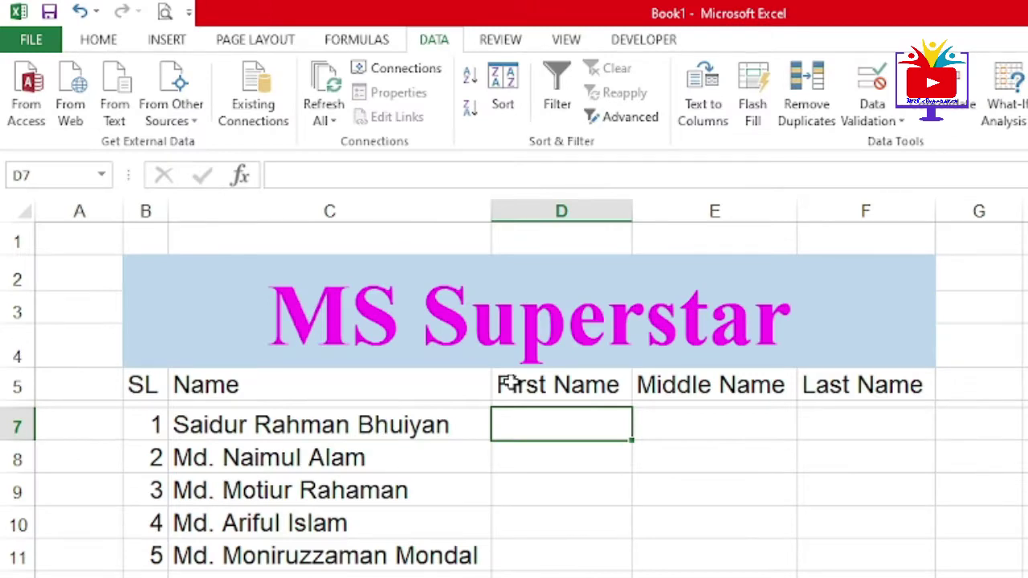
click(368, 425)
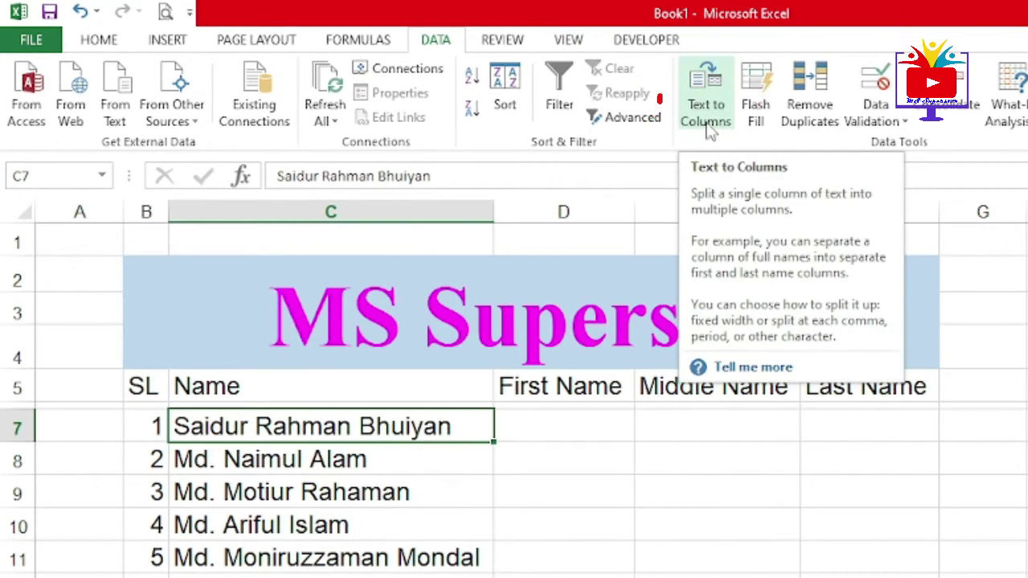
Split the full names in C7:C11 with Text to Columns, Delimited by Space
click(707, 121)
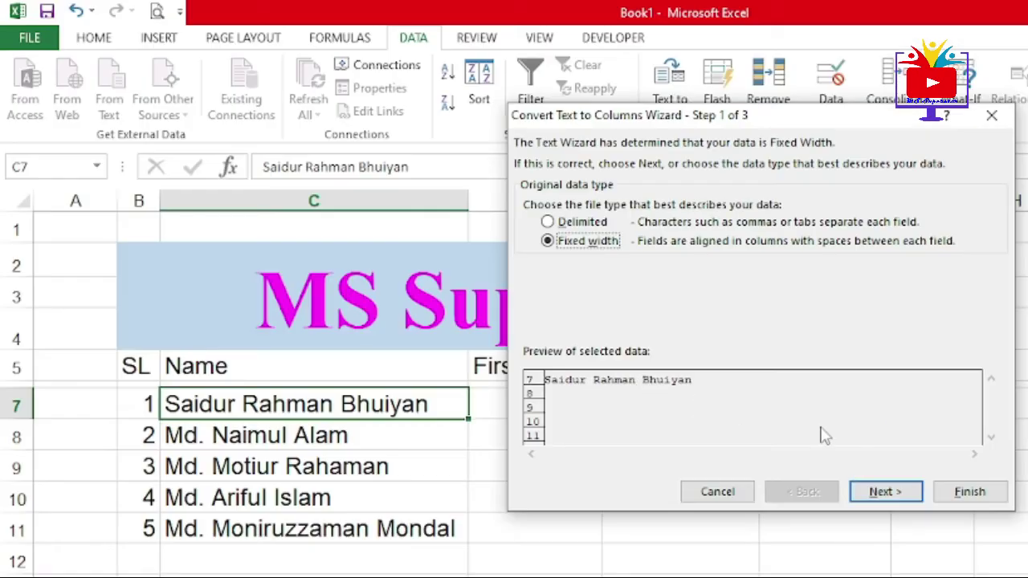
click(718, 491)
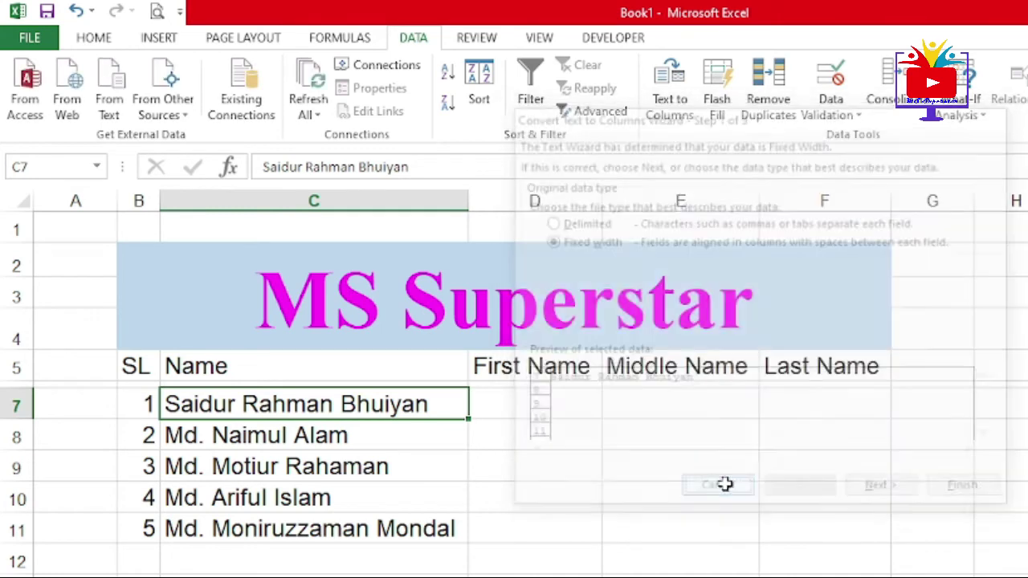
drag(323, 408, 324, 518)
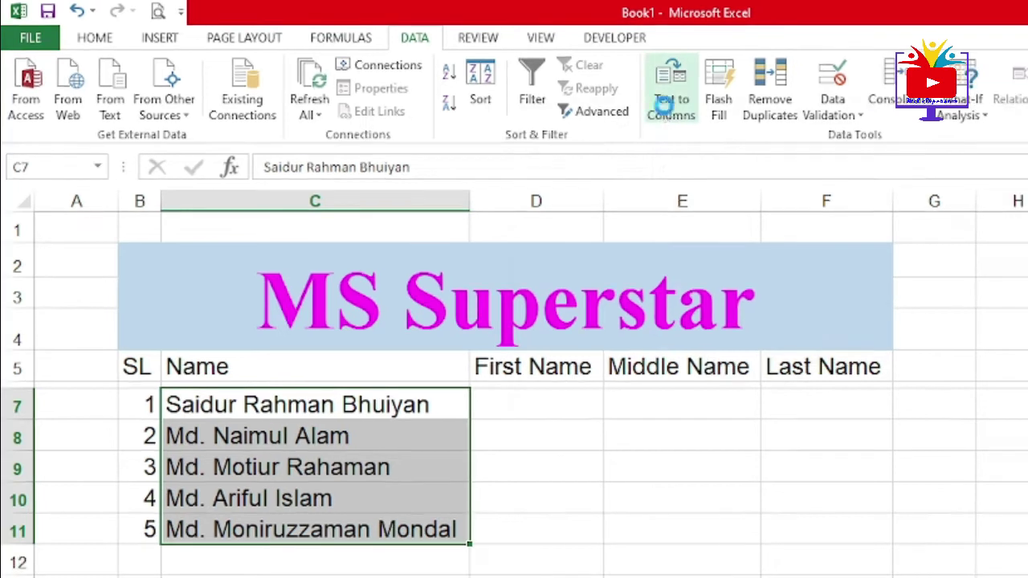
click(667, 103)
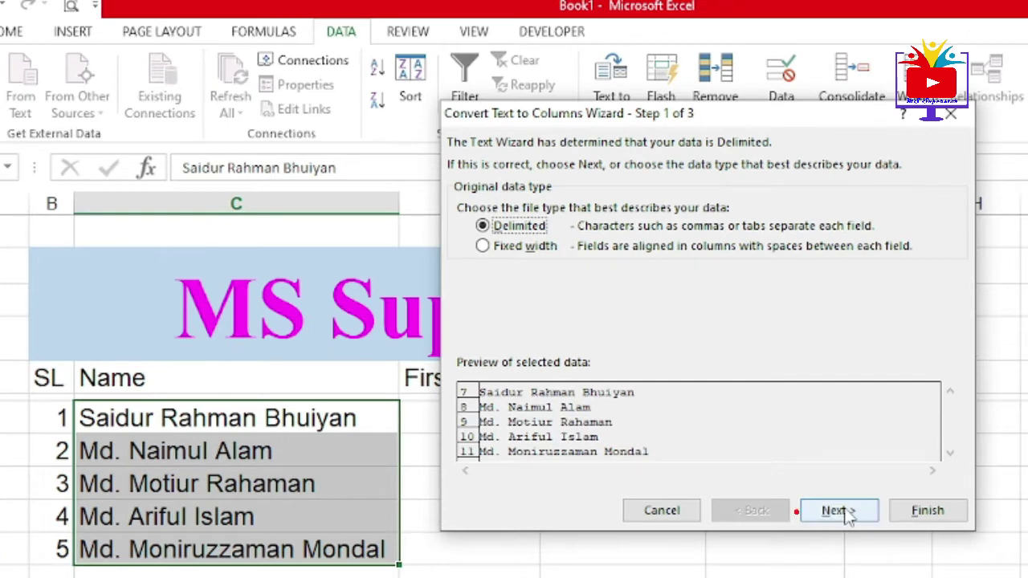
click(839, 511)
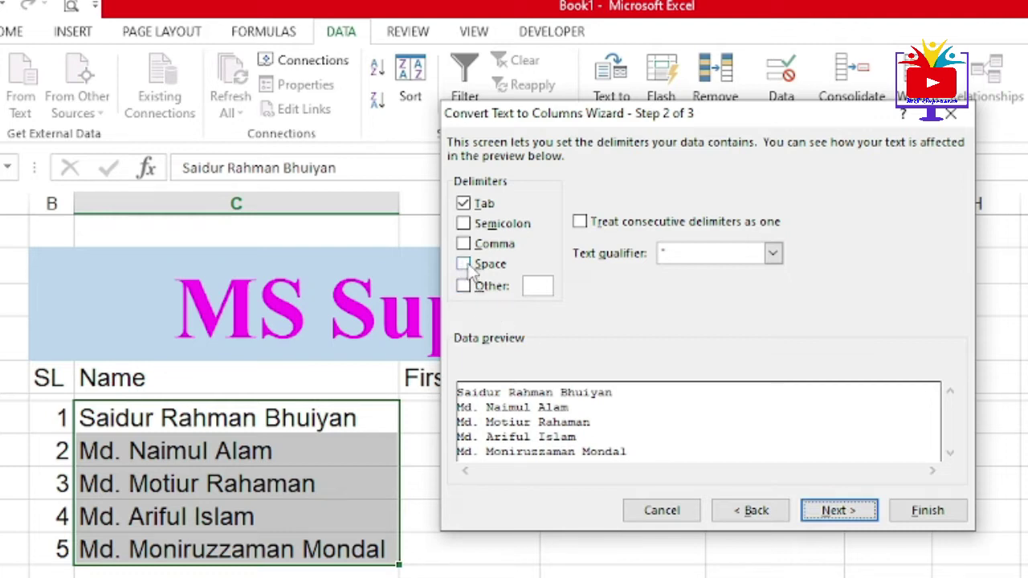
click(465, 265)
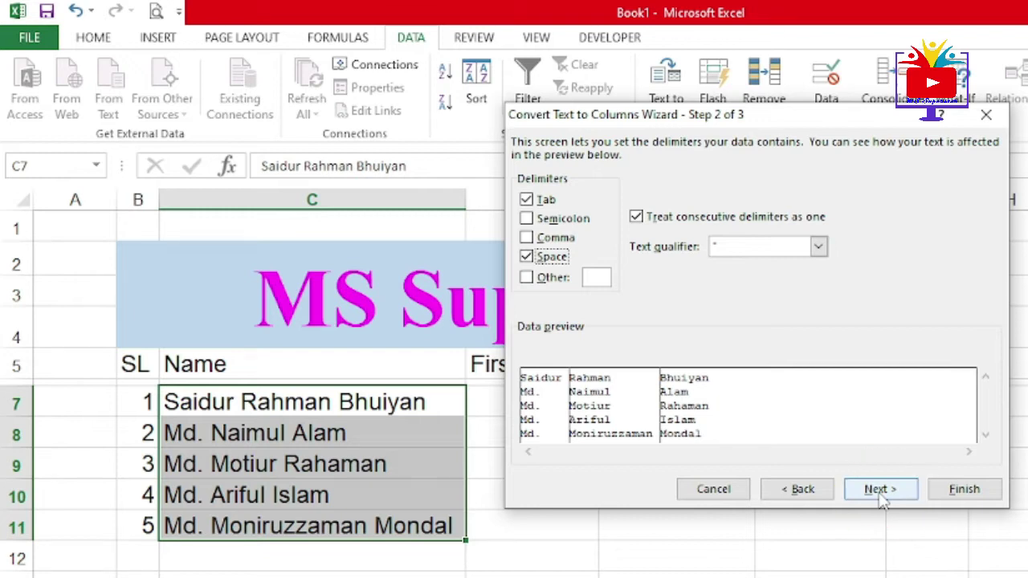
click(880, 490)
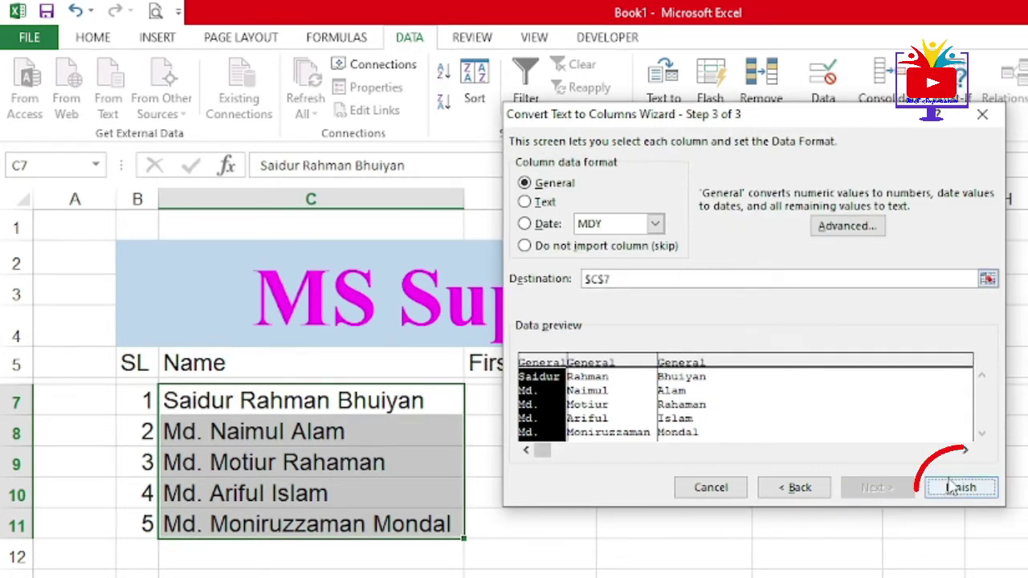
click(959, 488)
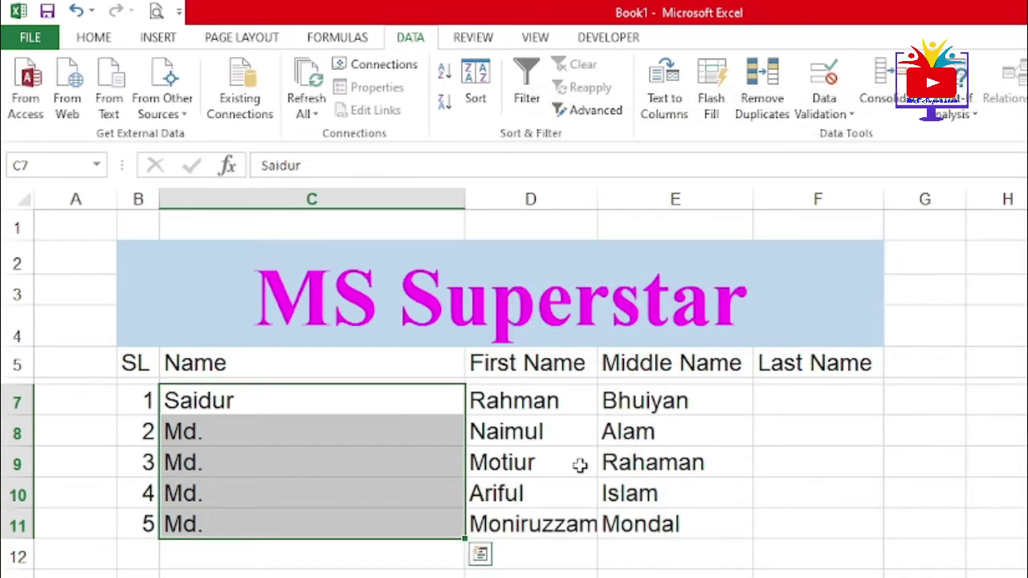
Move the split name columns one column left, replacing the old Name column
click(531, 463)
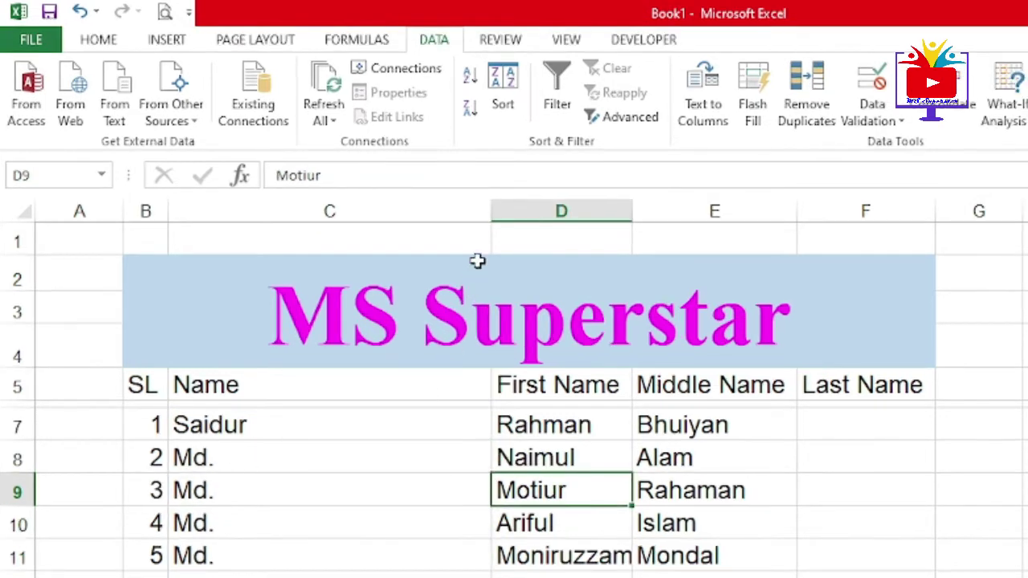
double_click(490, 211)
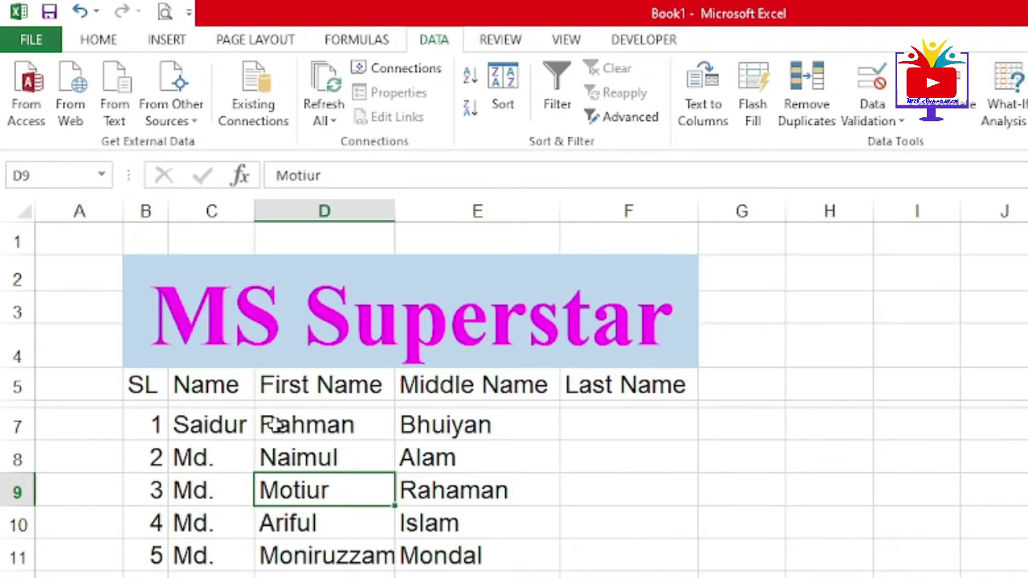
click(230, 375)
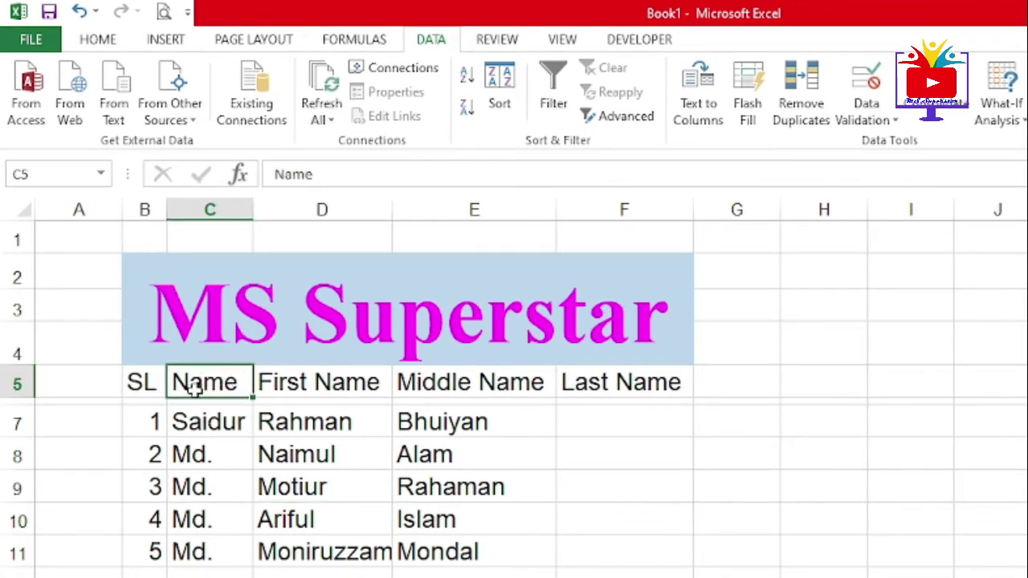
drag(283, 384, 562, 383)
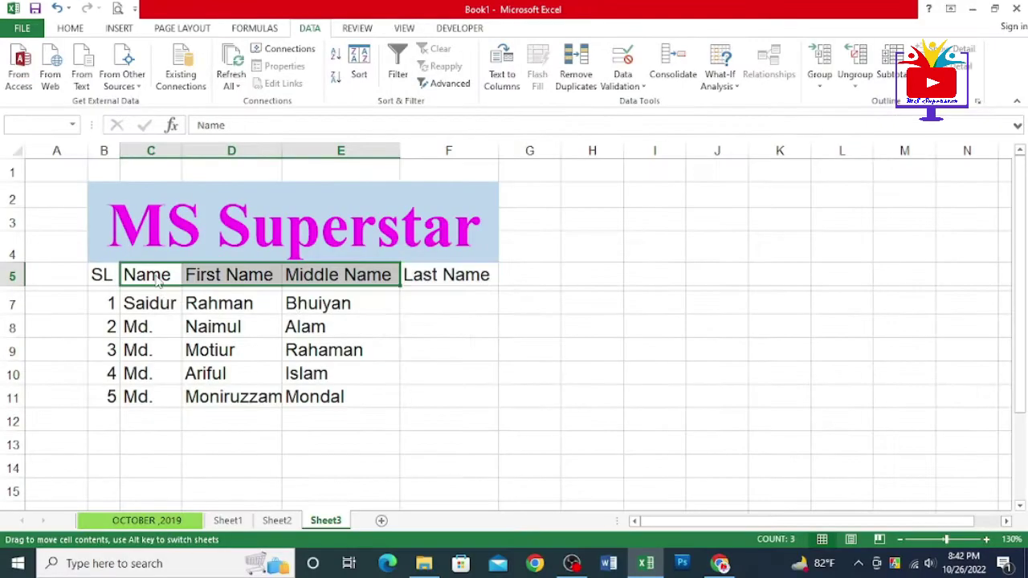
drag(158, 279, 158, 279)
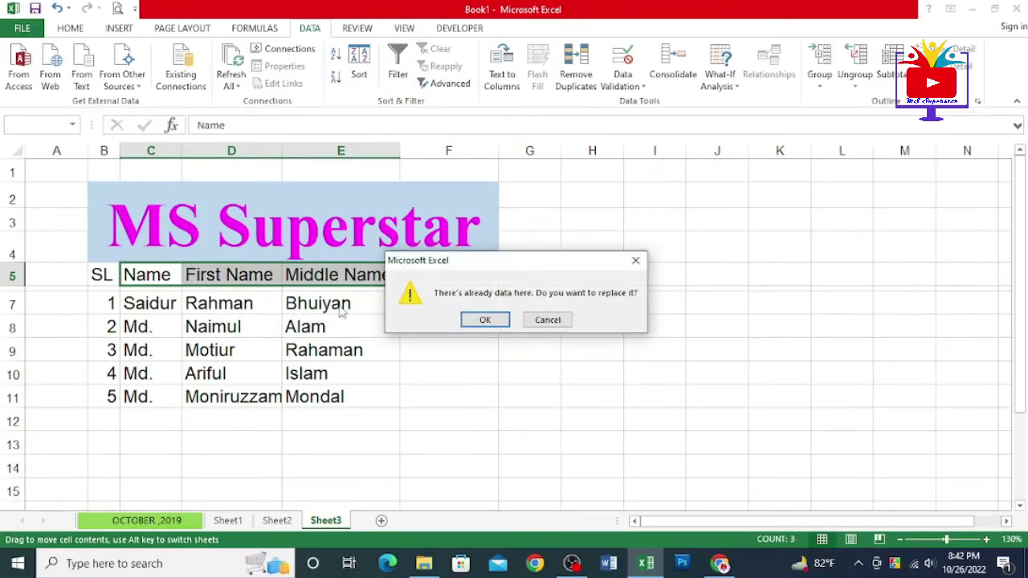
click(482, 318)
click(378, 350)
Widen columns C and D to fit the headers and check the name parts in C7:E7
drag(182, 149, 218, 150)
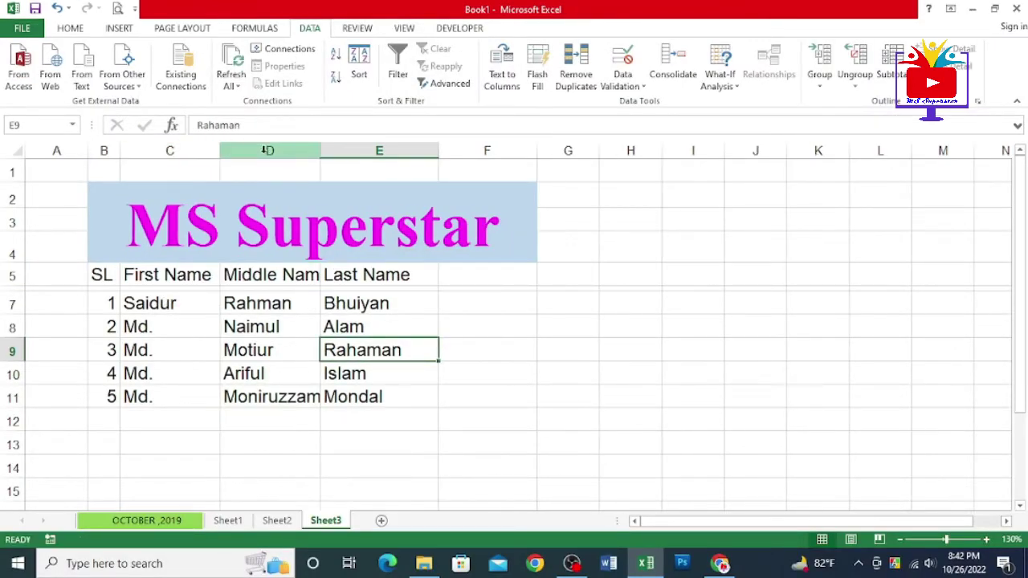
drag(320, 151, 347, 151)
click(374, 318)
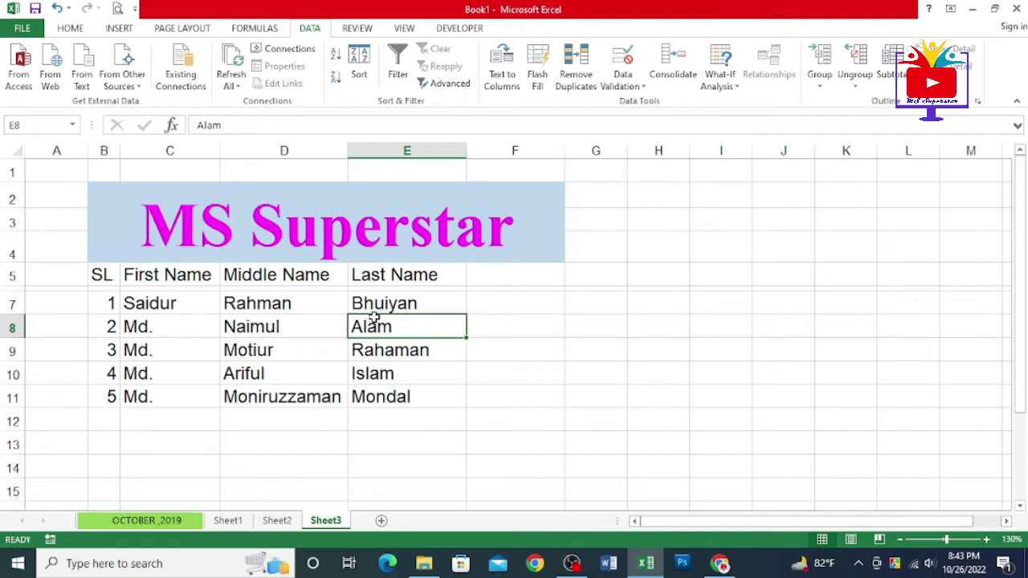
click(195, 303)
click(274, 303)
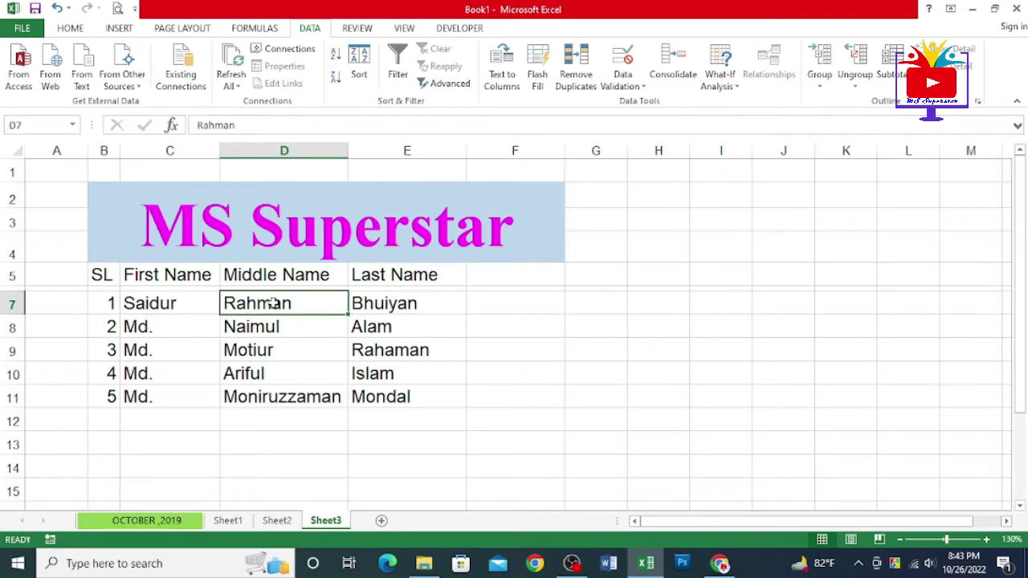
click(357, 303)
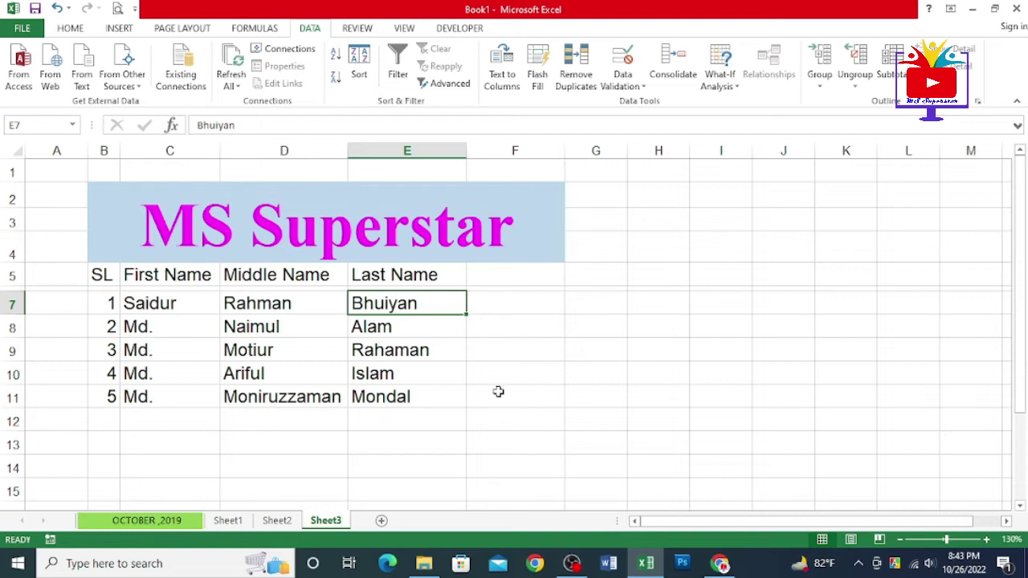
Add the heading 'Name' in cell F5
key(ctrl+z)
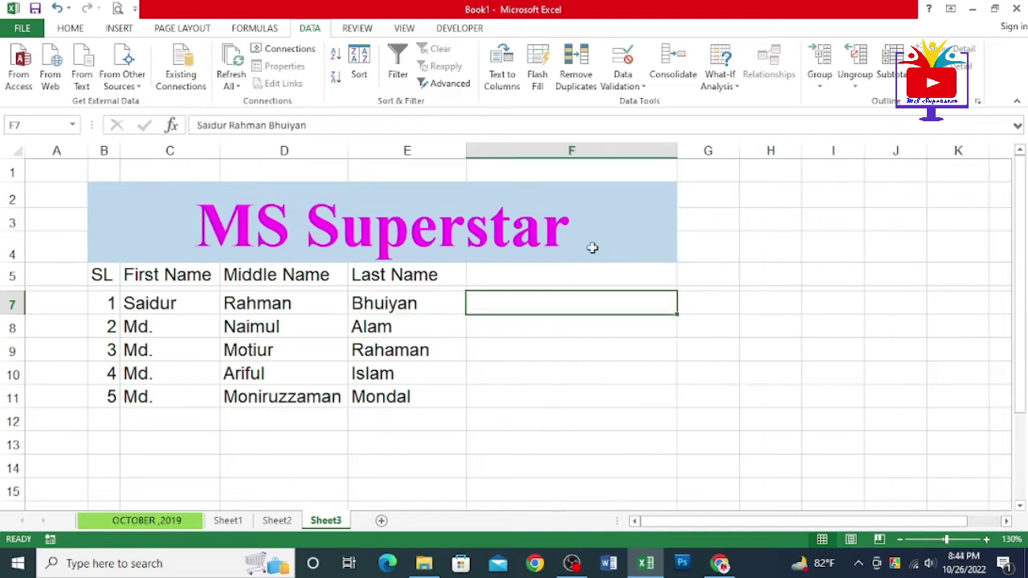
click(909, 388)
click(644, 274)
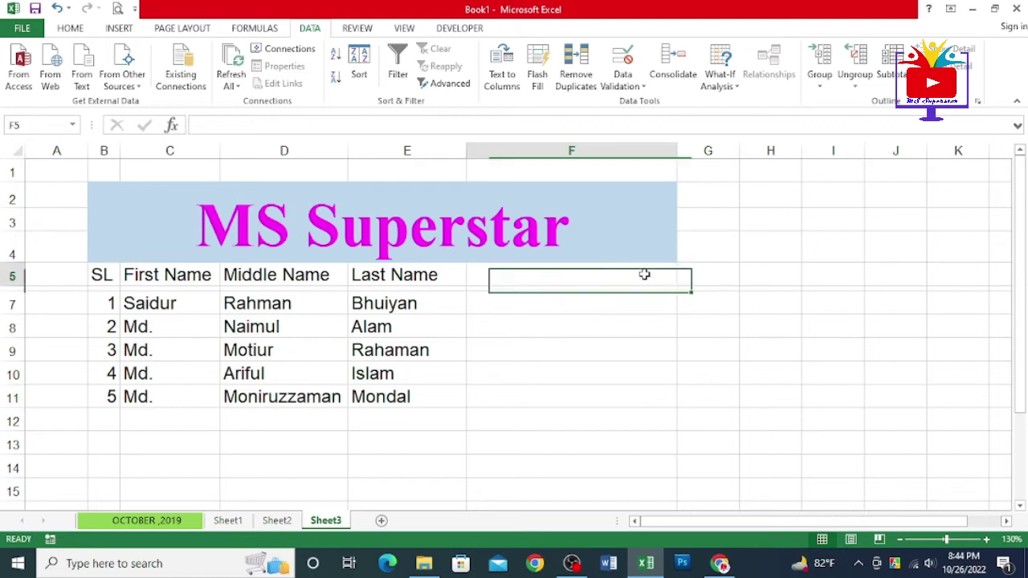
text(Name)
key(Return)
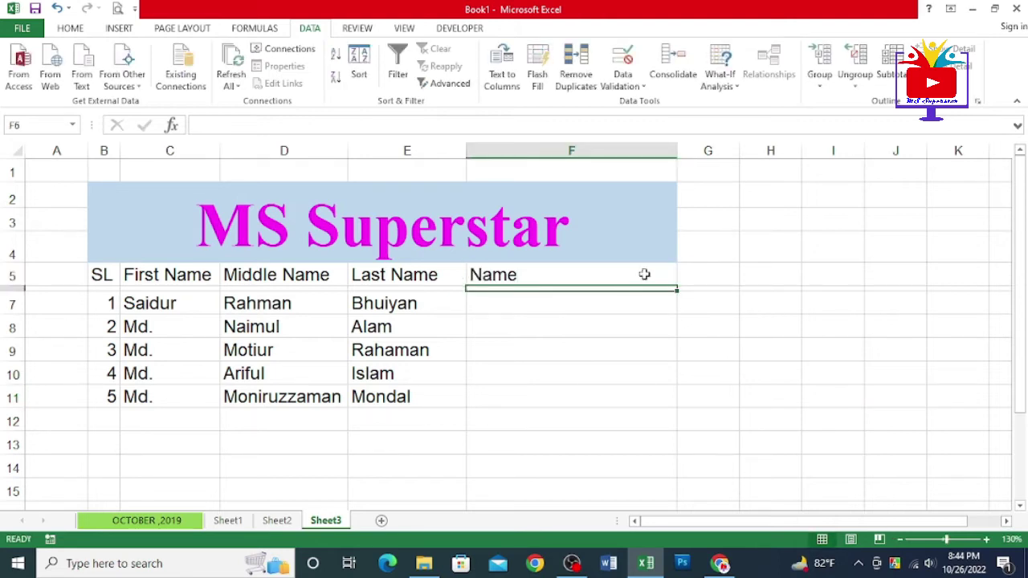
Enter =CONCATENATE(C7,D7,E7,) in F7 to join the first row's name parts
click(631, 301)
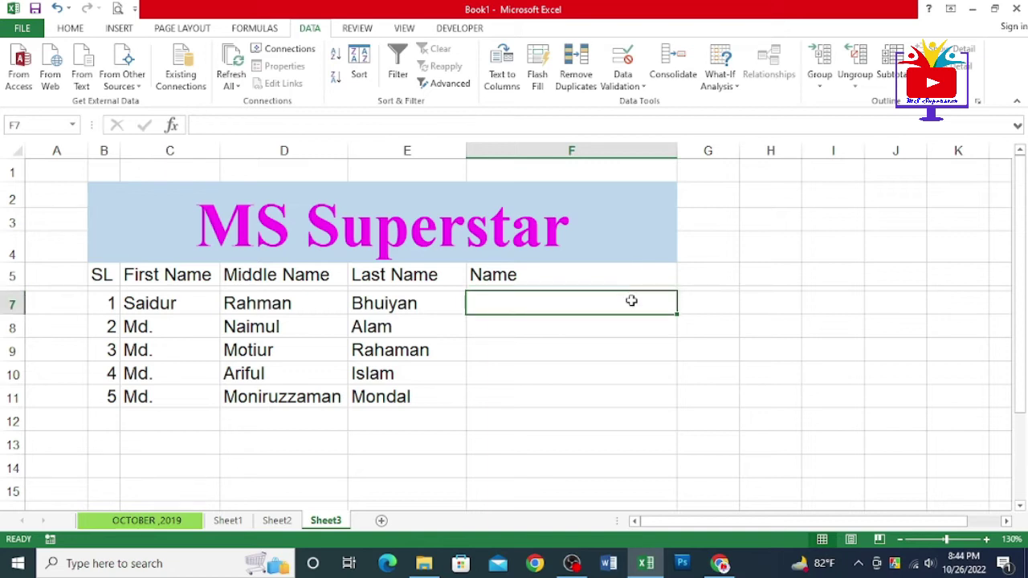
text(=)
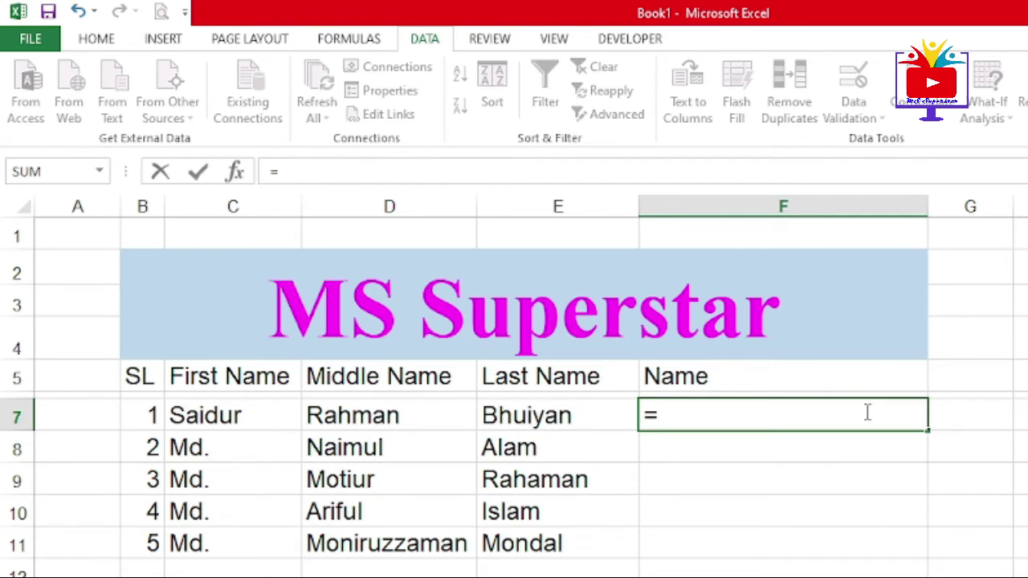
text(con)
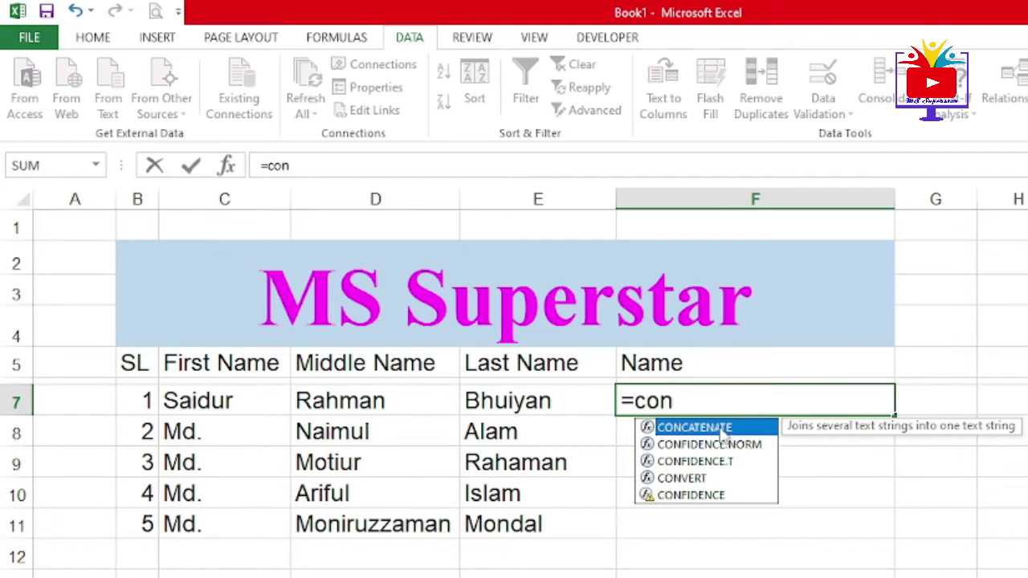
key(Tab)
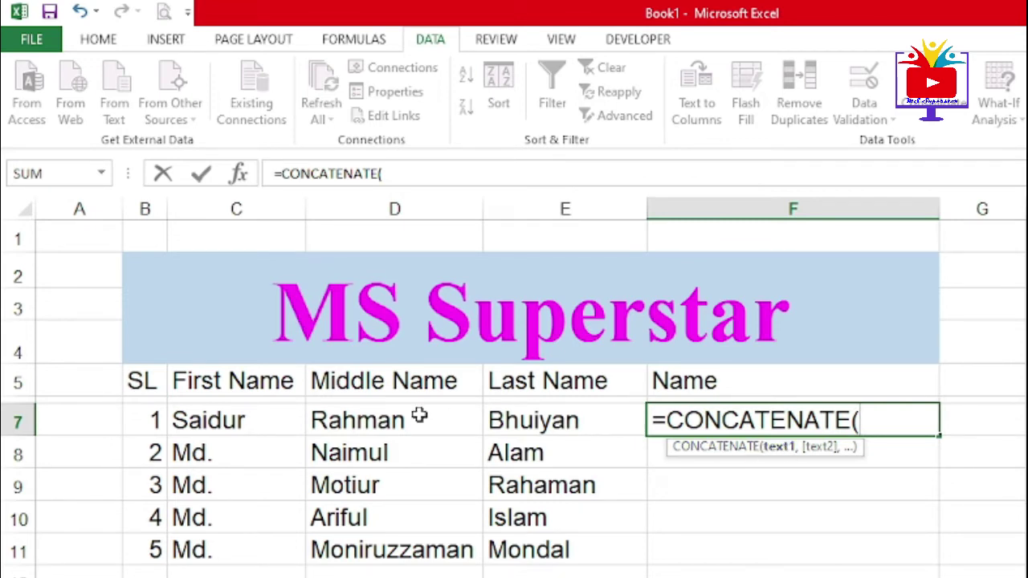
click(280, 418)
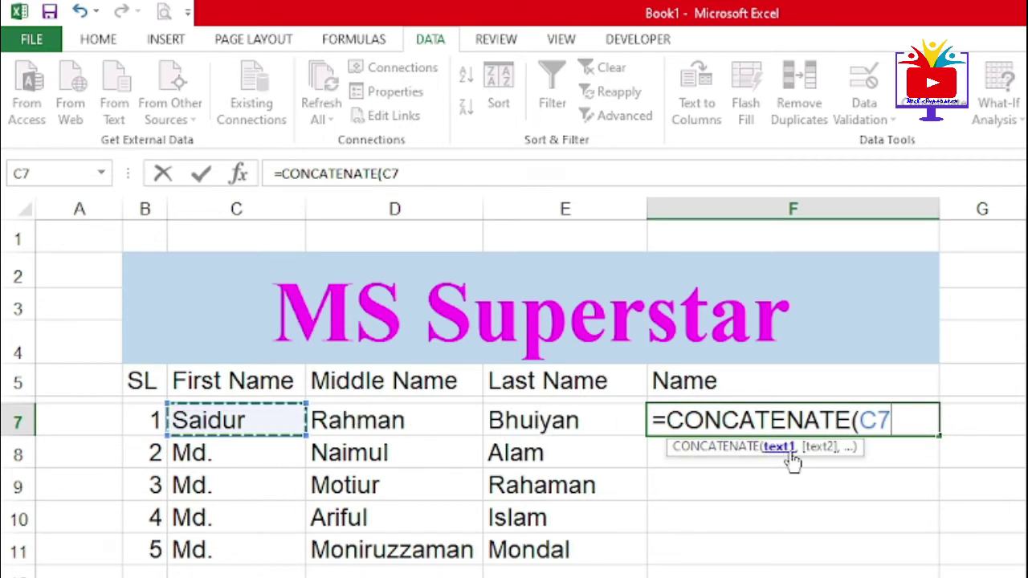
text(,)
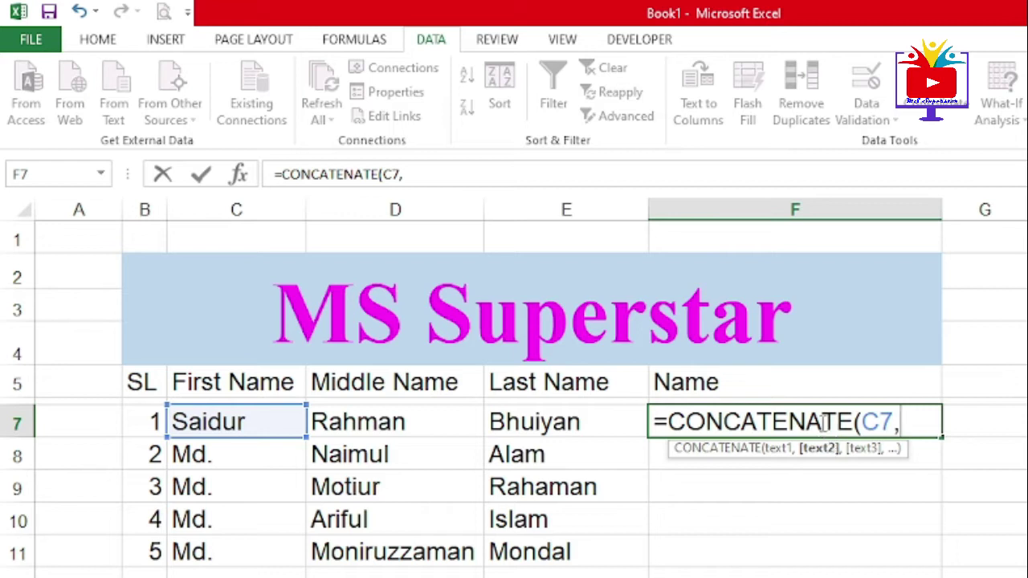
click(396, 420)
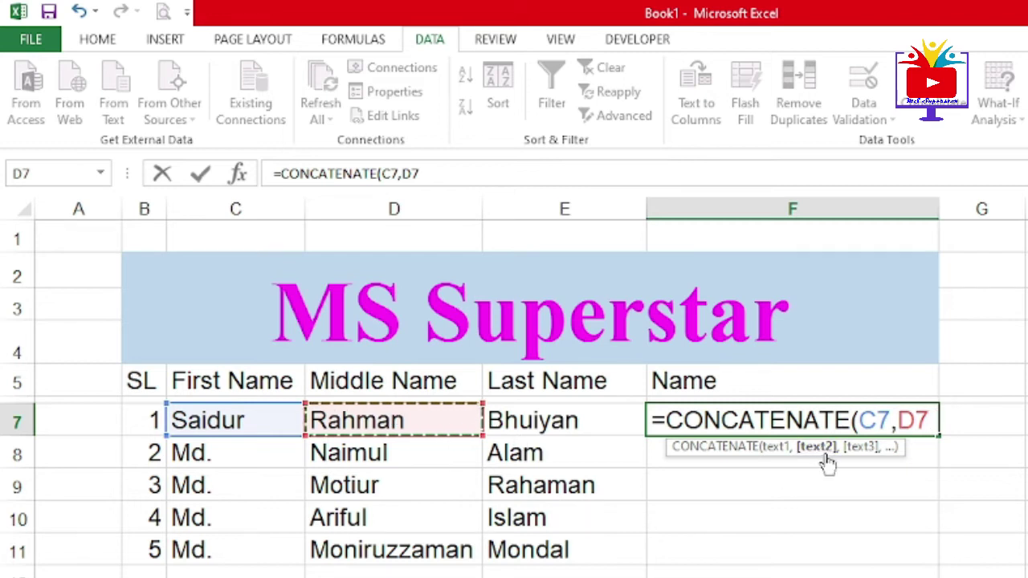
text(,)
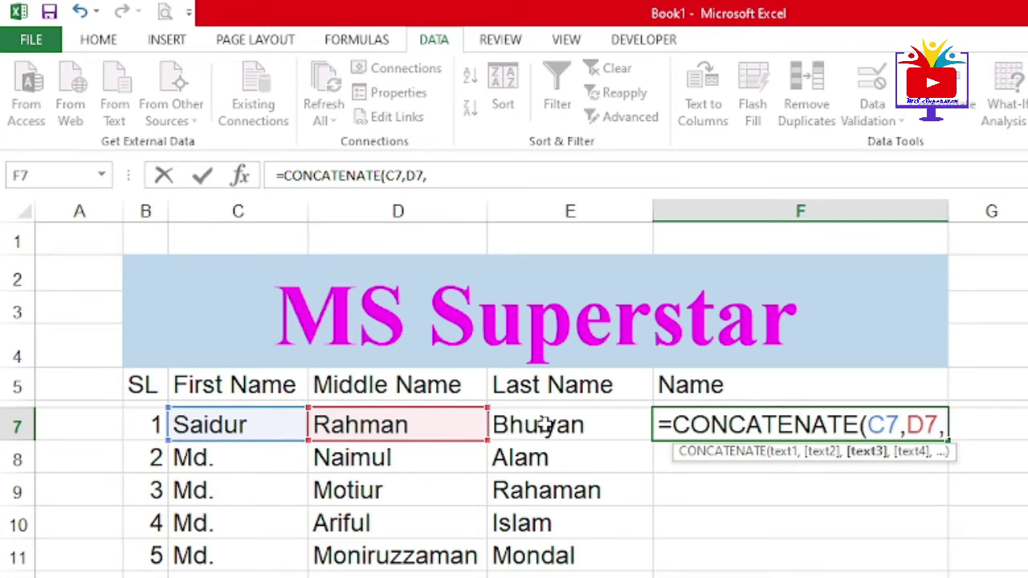
click(551, 430)
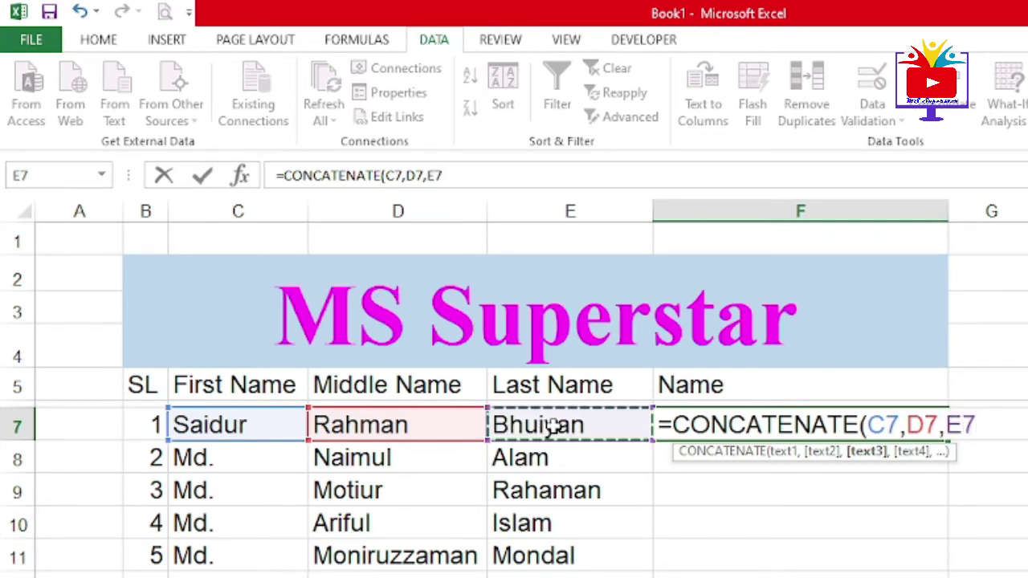
text(,)
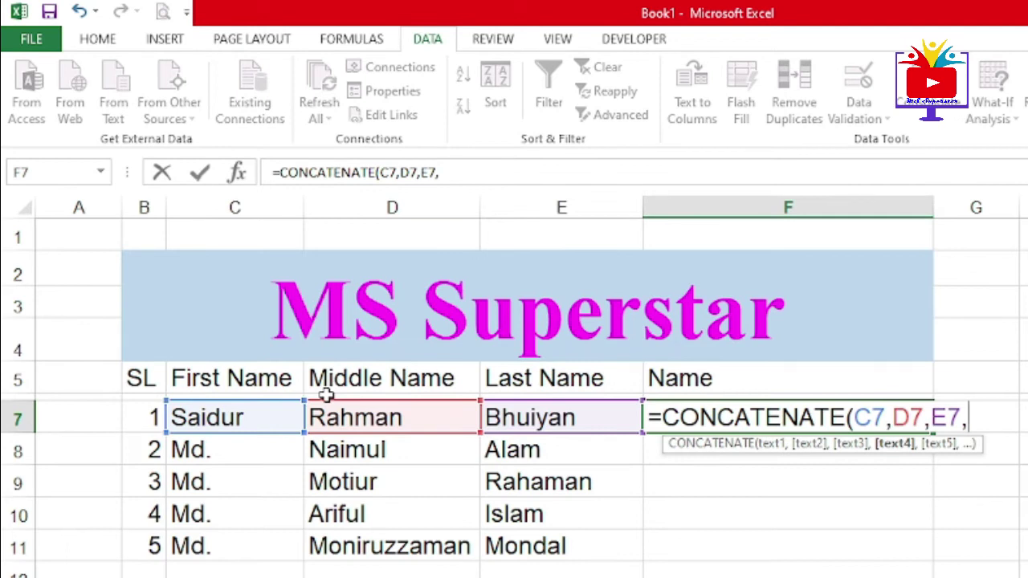
key(Return)
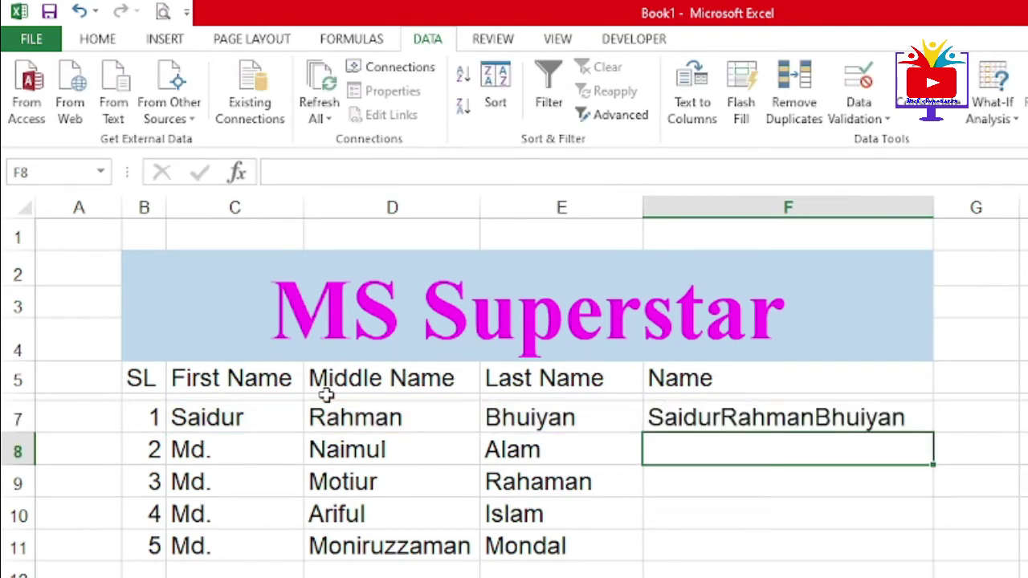
Fill F7's CONCATENATE formula down through F11
click(666, 419)
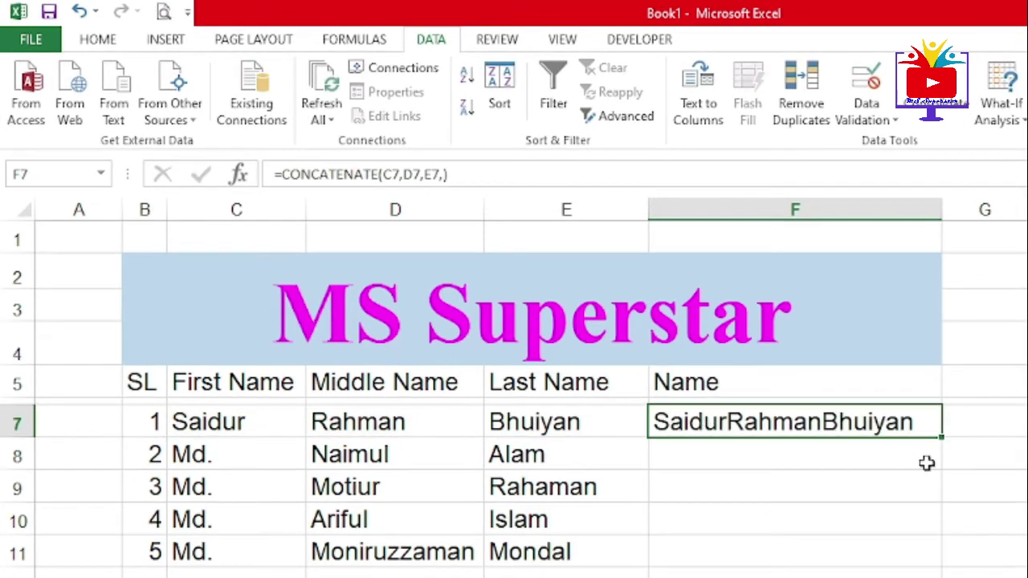
drag(939, 443, 946, 564)
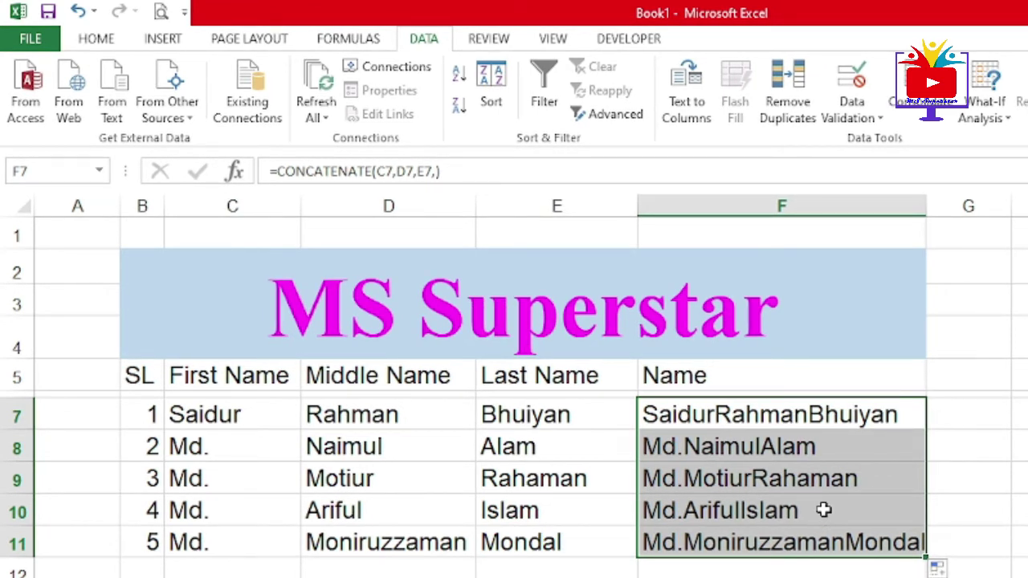
click(719, 416)
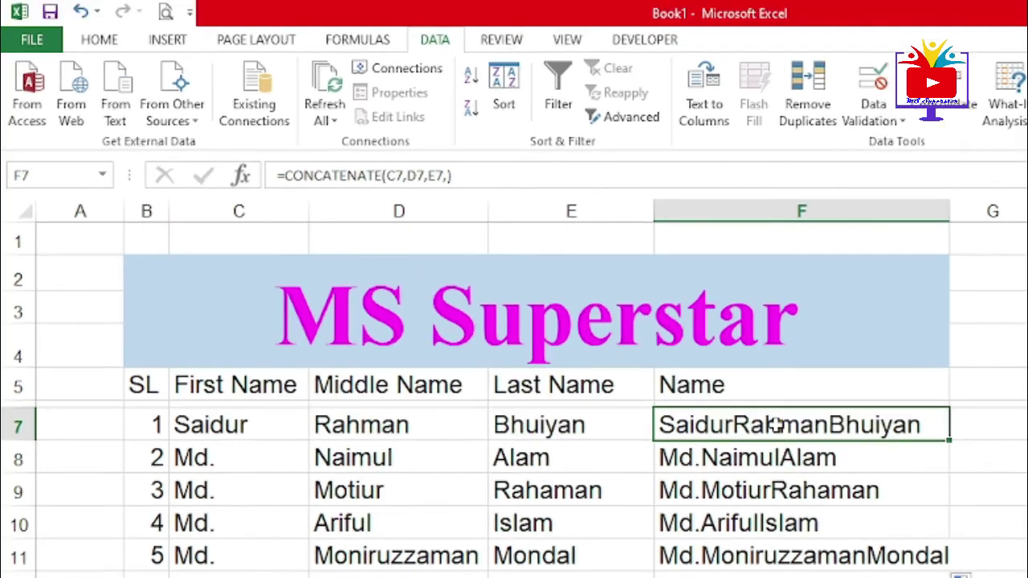
Insert " " separators before D7 and E7 in F7's CONCATENATE formula
double_click(767, 419)
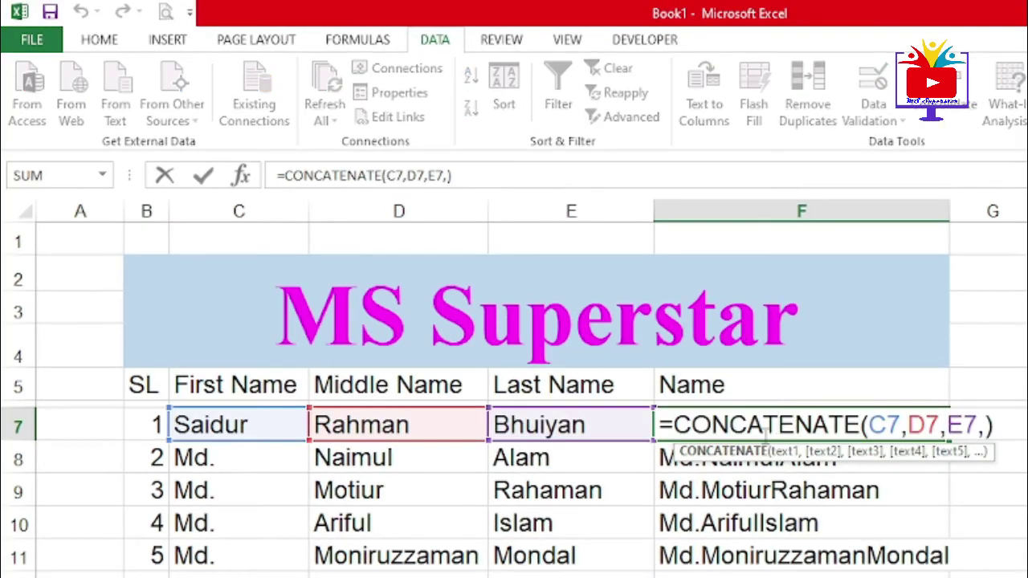
click(908, 432)
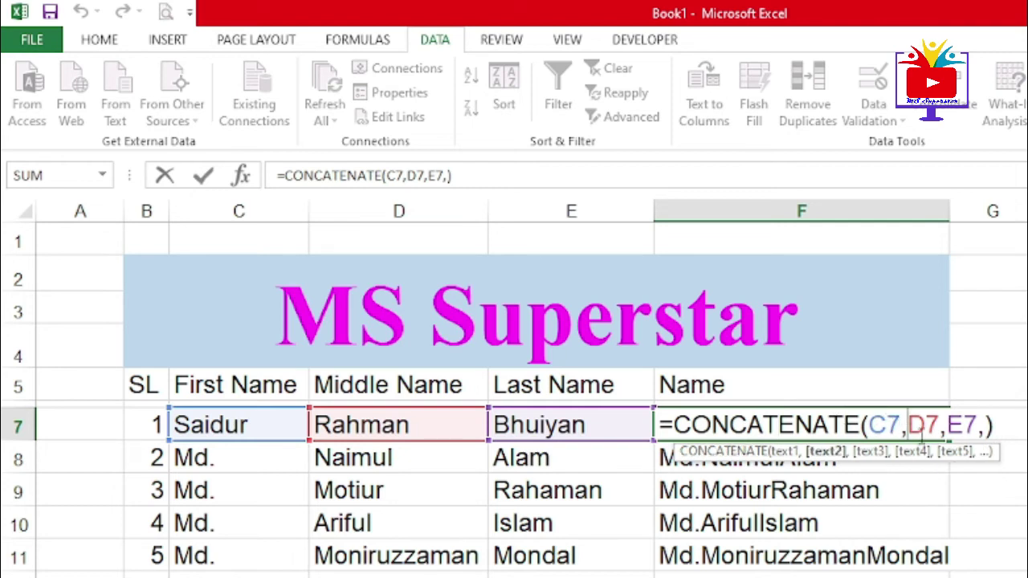
text(")
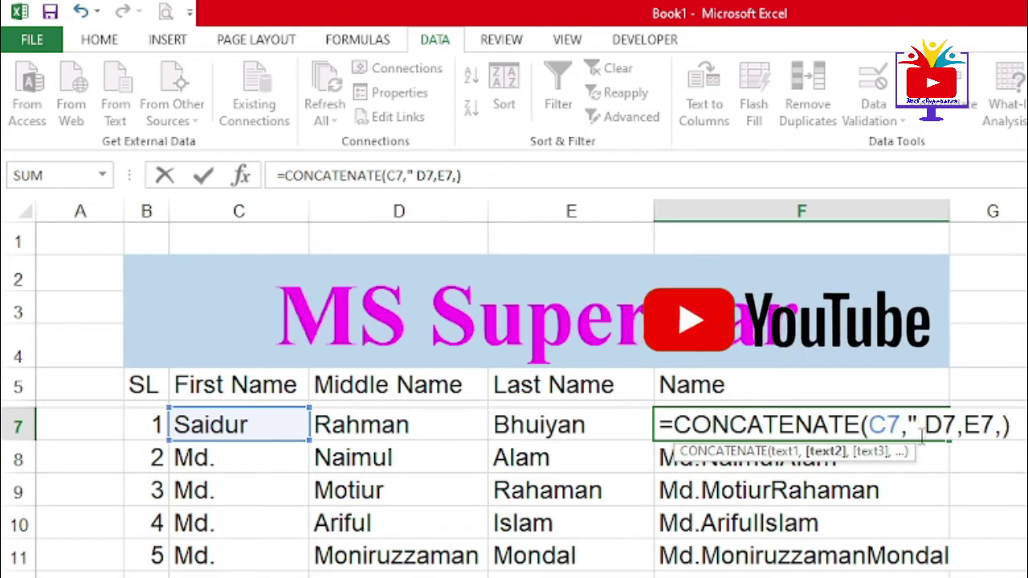
text( ")
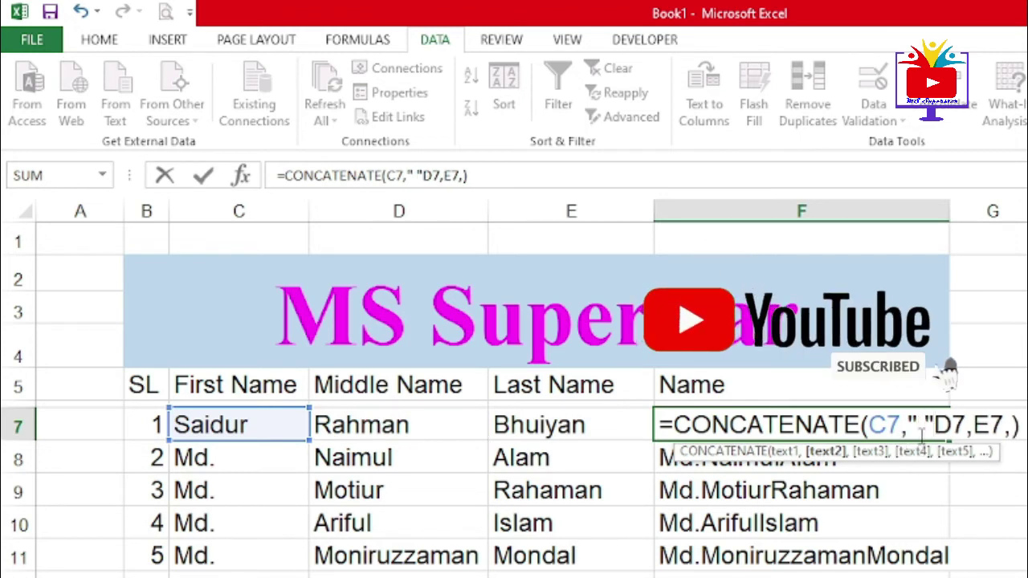
text(,)
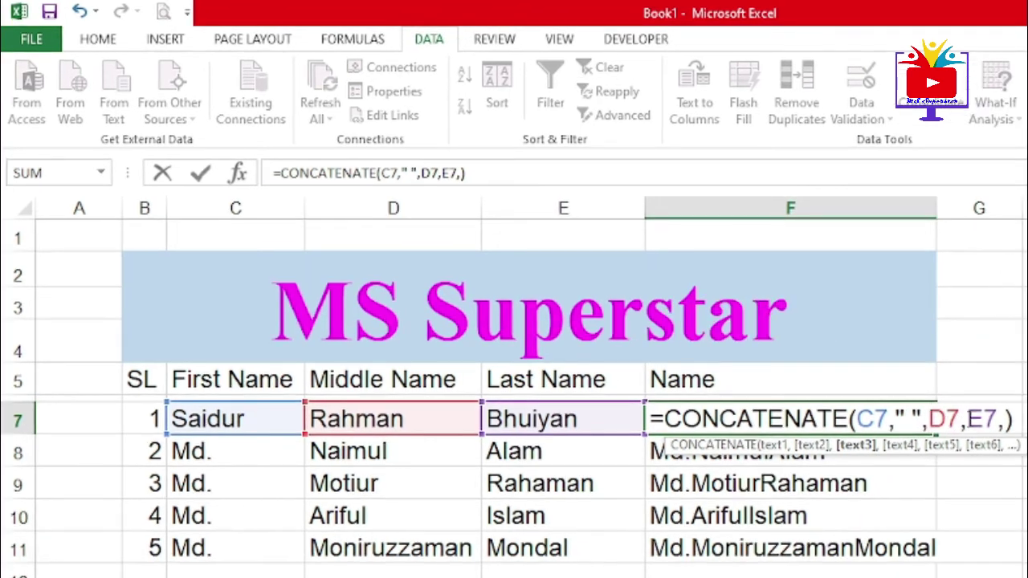
click(967, 418)
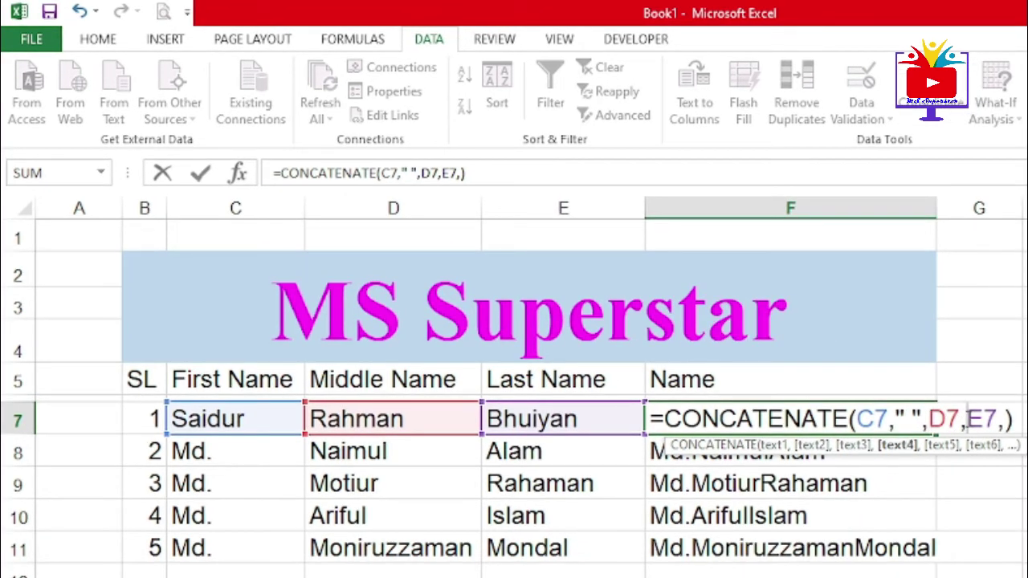
text(")
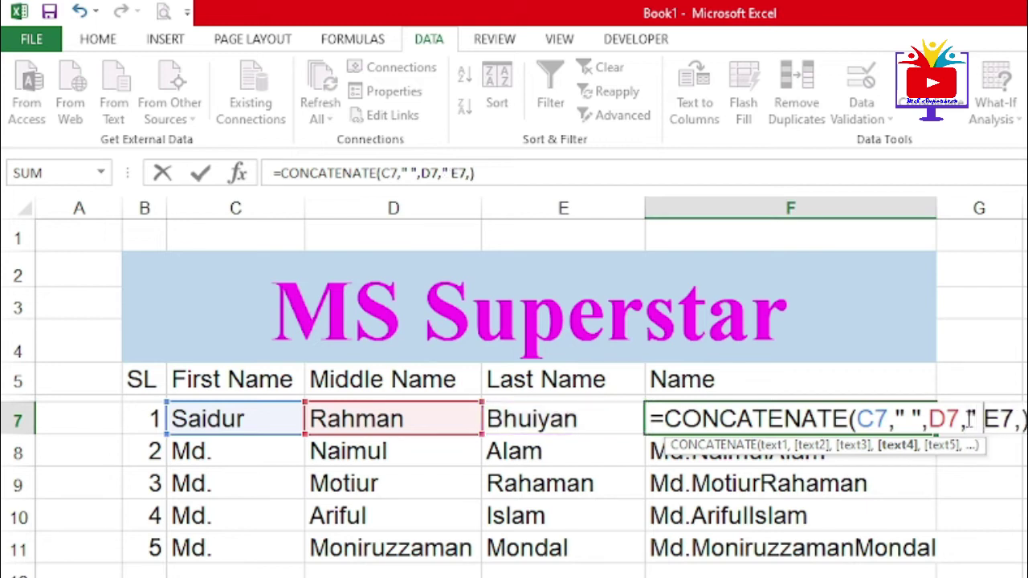
text( ")
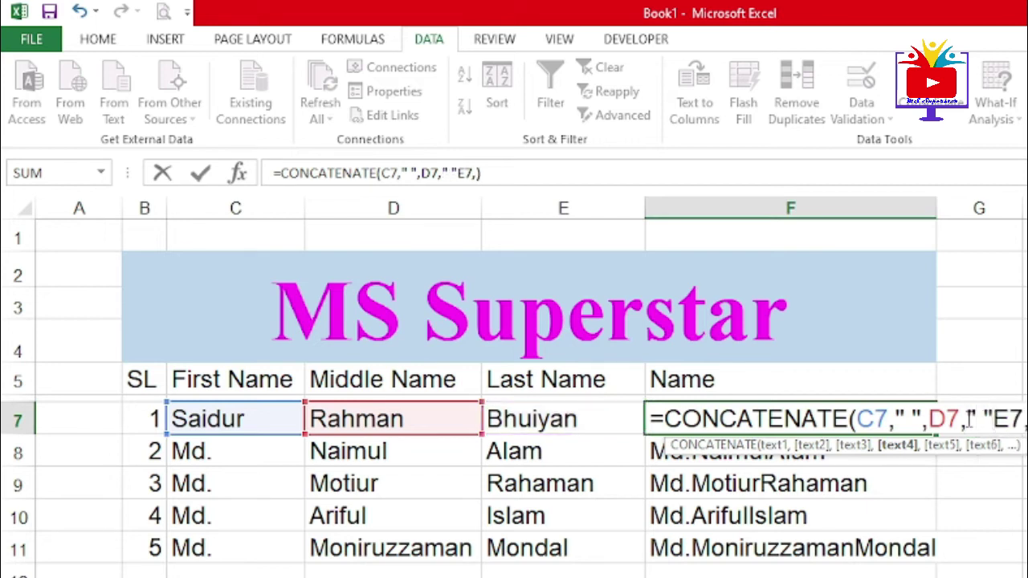
text(,)
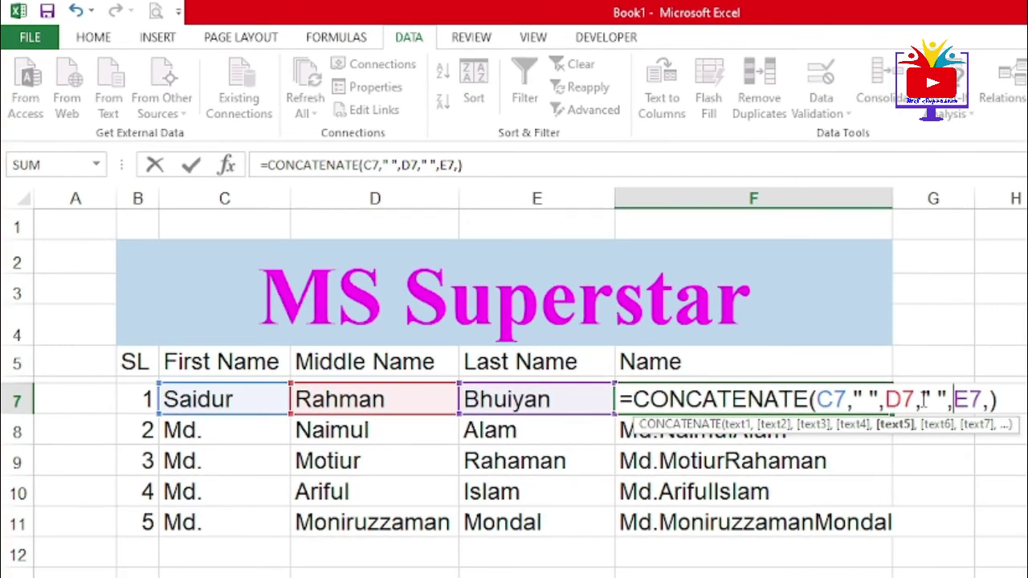
key(Return)
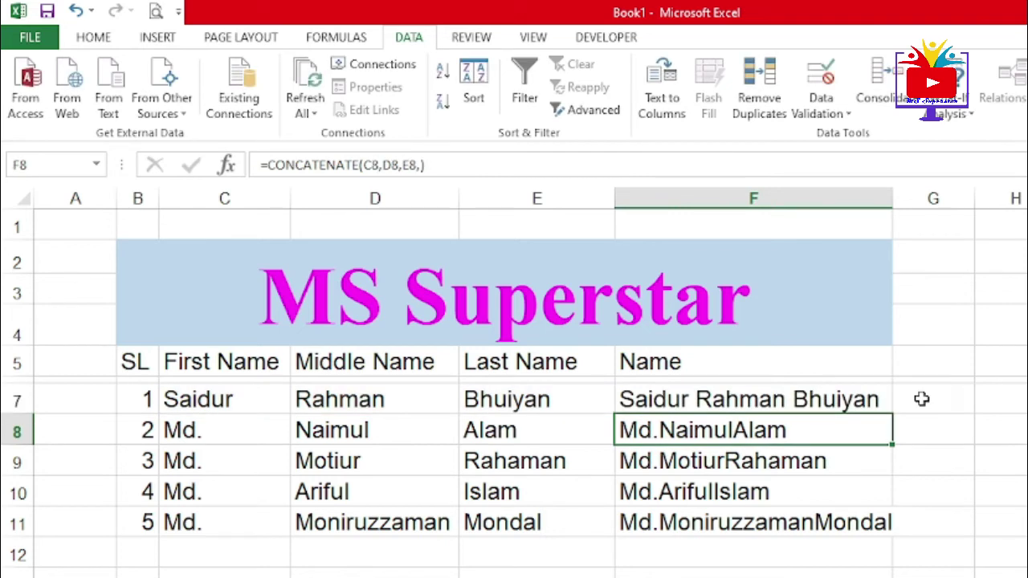
Copy F7's spaced CONCATENATE formula down to F11
click(819, 408)
drag(894, 416, 904, 527)
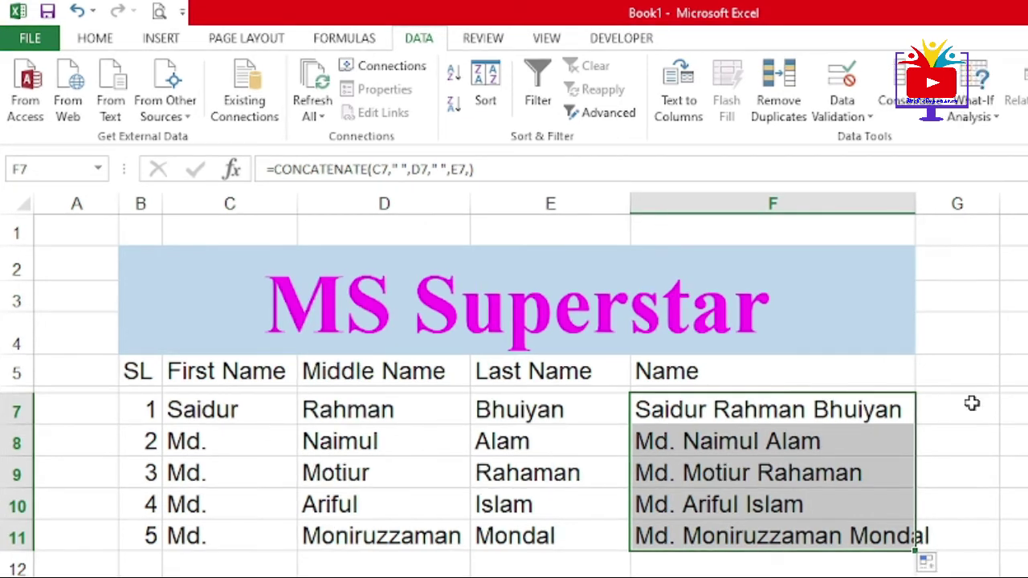
click(783, 455)
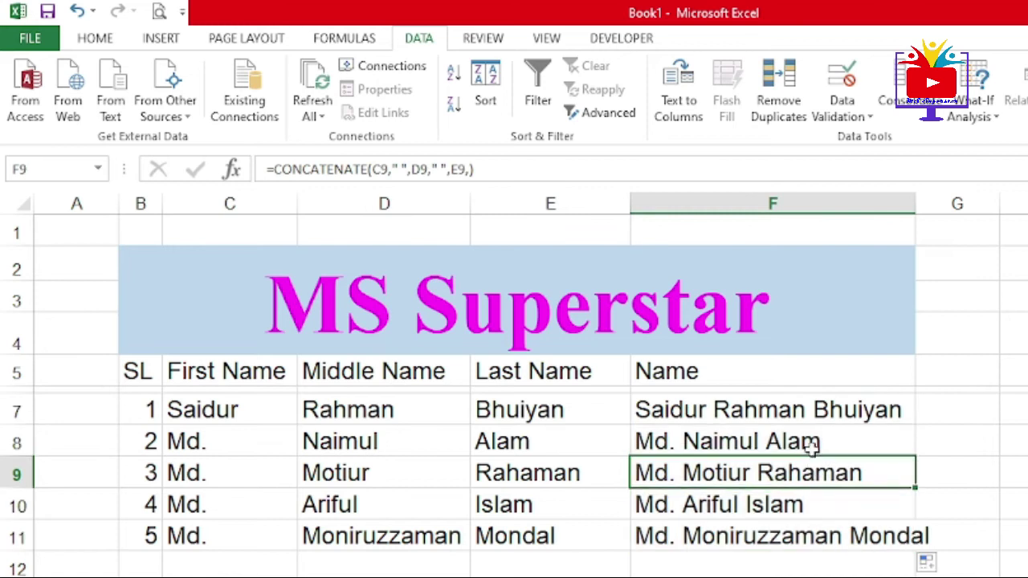
click(770, 401)
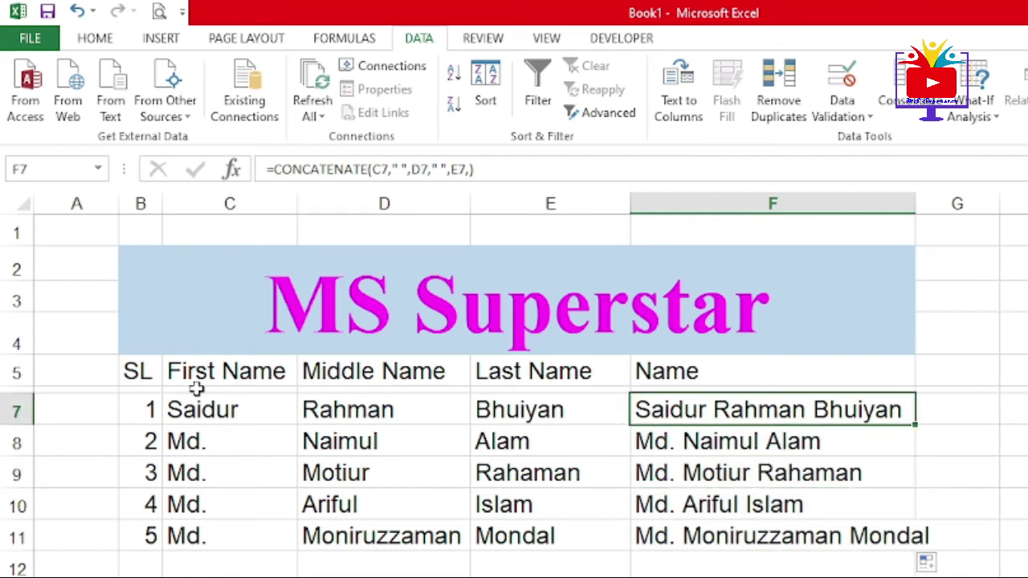
click(805, 443)
click(791, 411)
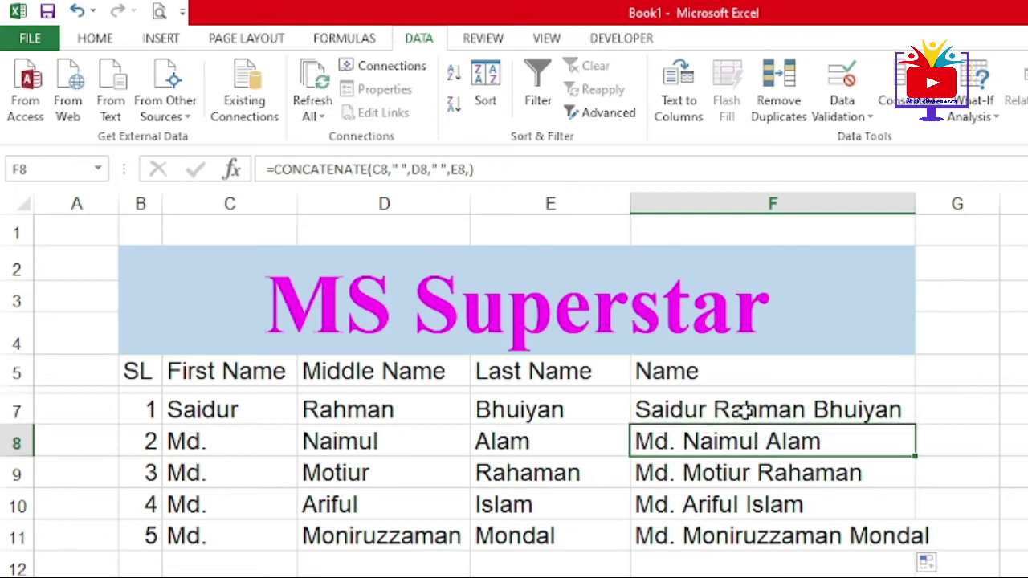
Compare the copied formulas in F8 through F11 against the original in F7
click(745, 411)
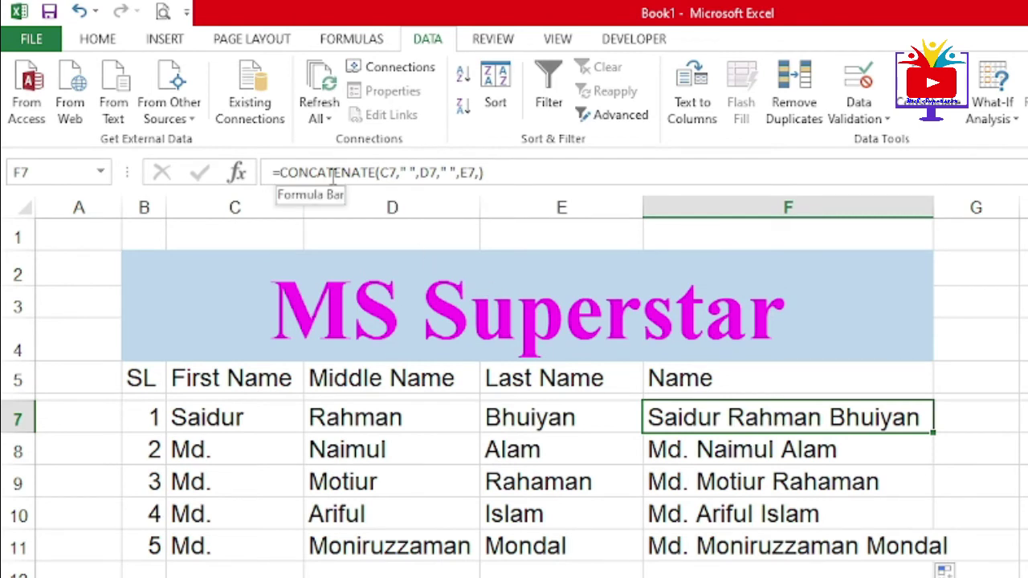
click(739, 452)
click(746, 426)
click(739, 446)
click(733, 478)
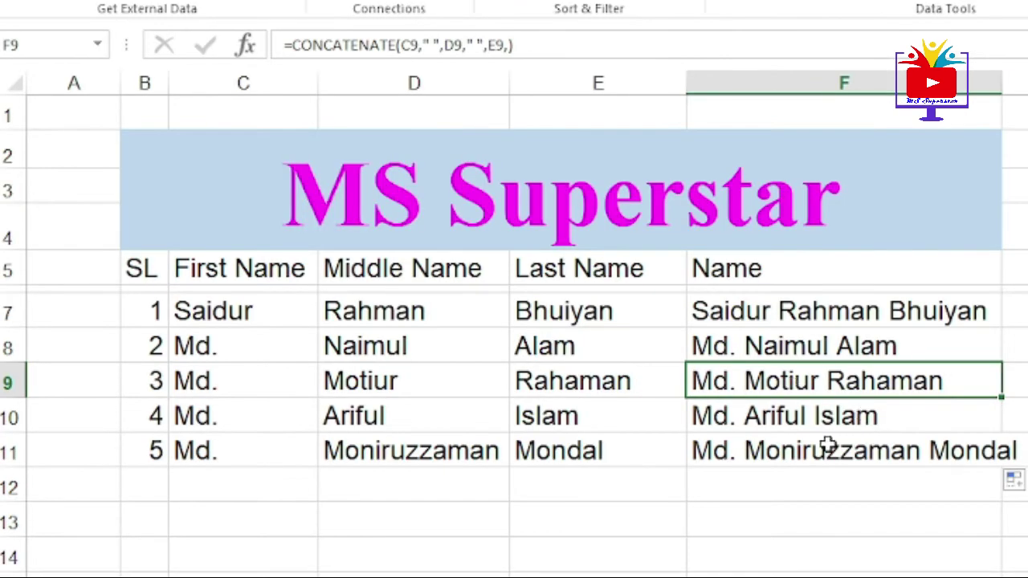
click(827, 451)
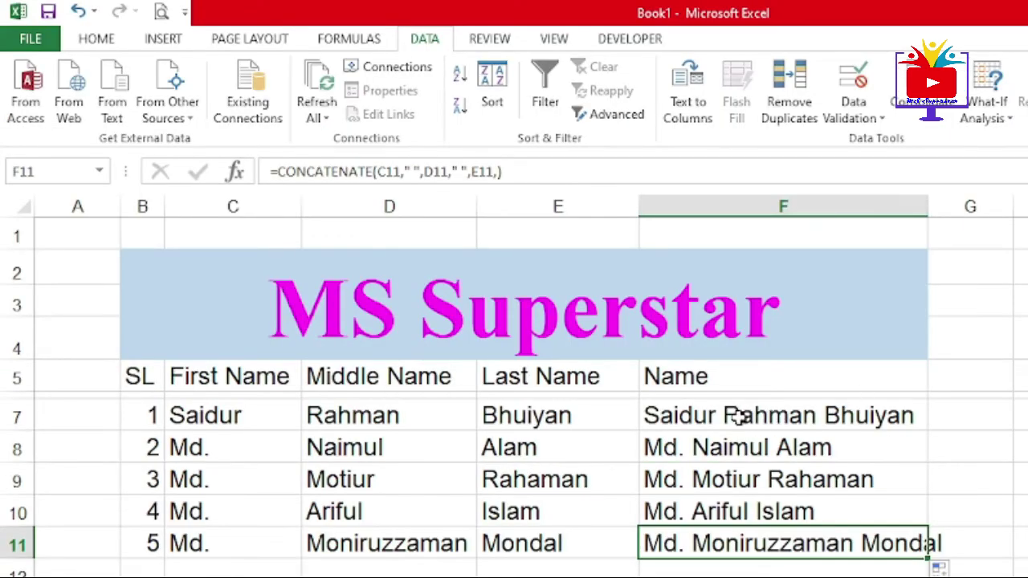
Copy F7:F11 and paste the joined names back as values
click(739, 415)
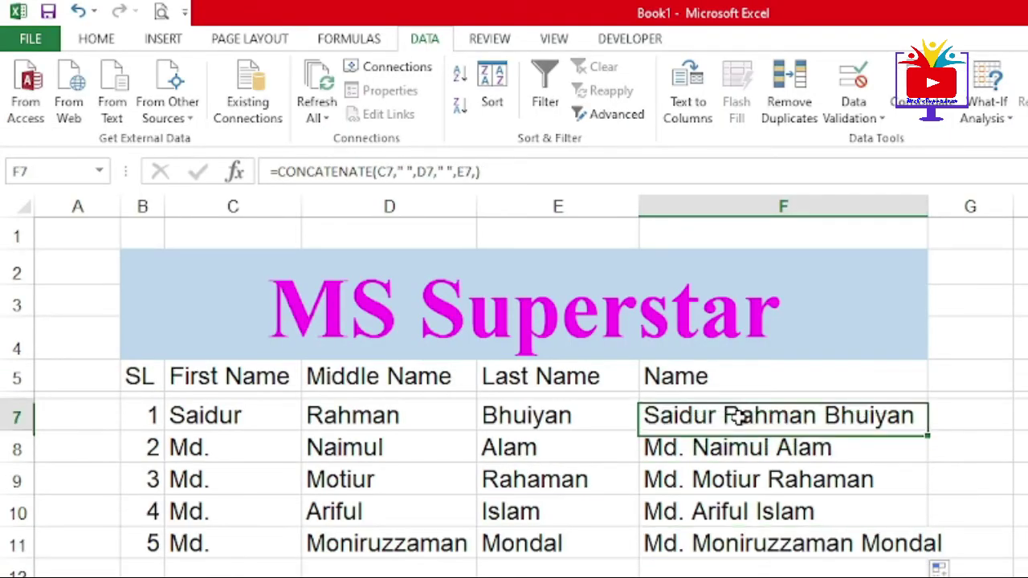
drag(739, 415, 729, 537)
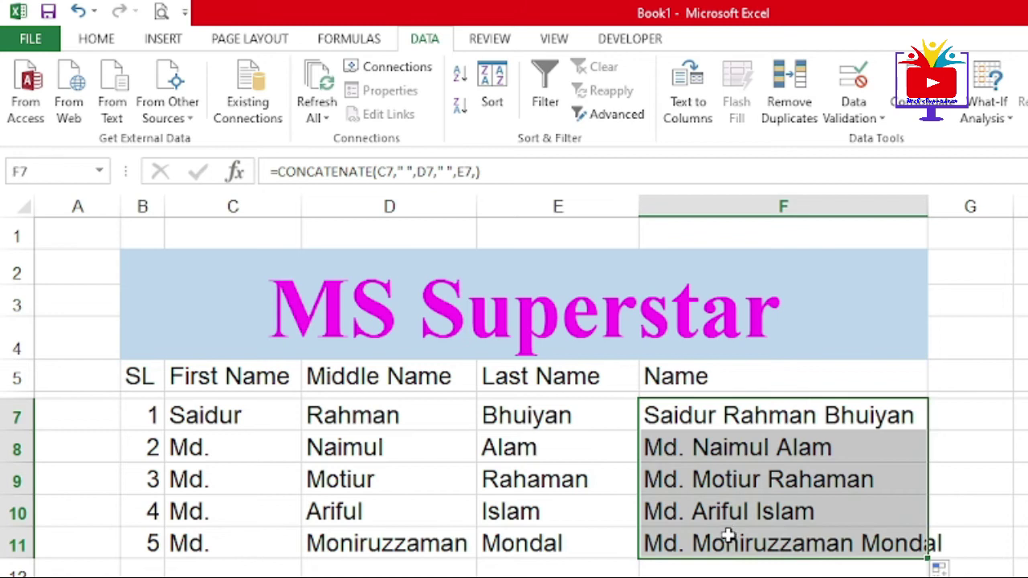
key(ctrl+c)
right_click(736, 415)
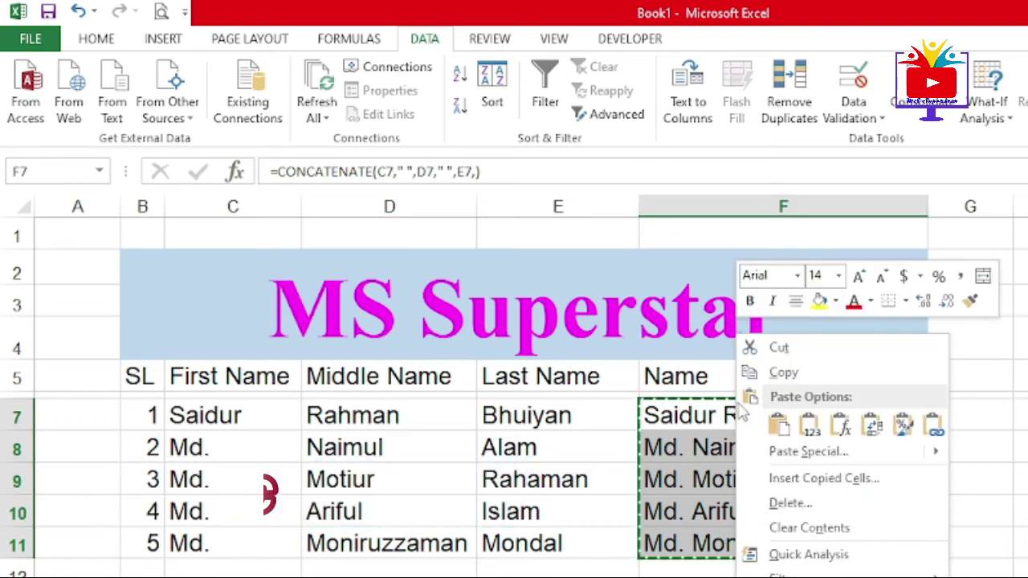
click(809, 427)
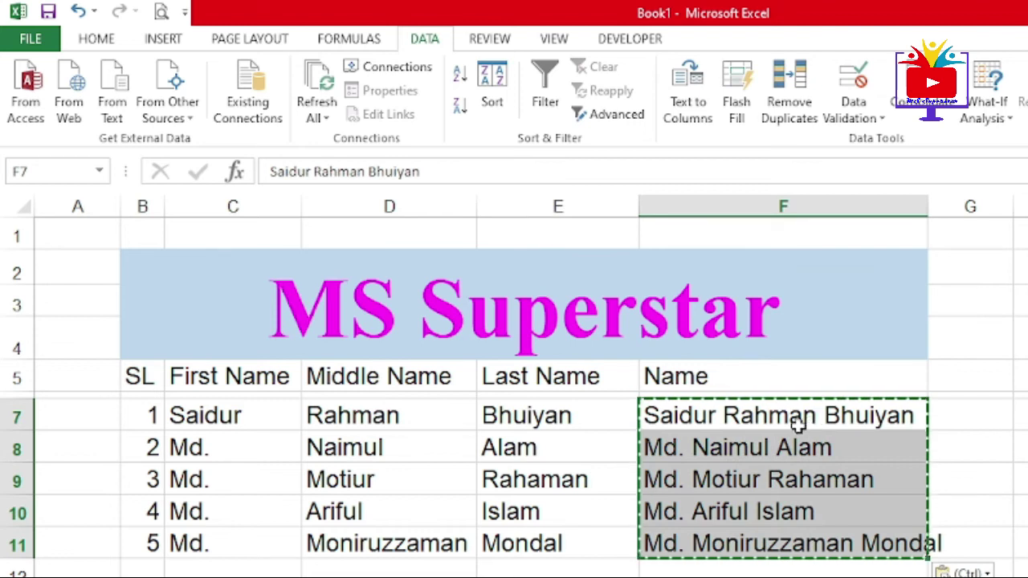
Verify that F7 through F11 now hold plain text names instead of formulas
click(760, 413)
click(765, 433)
click(753, 478)
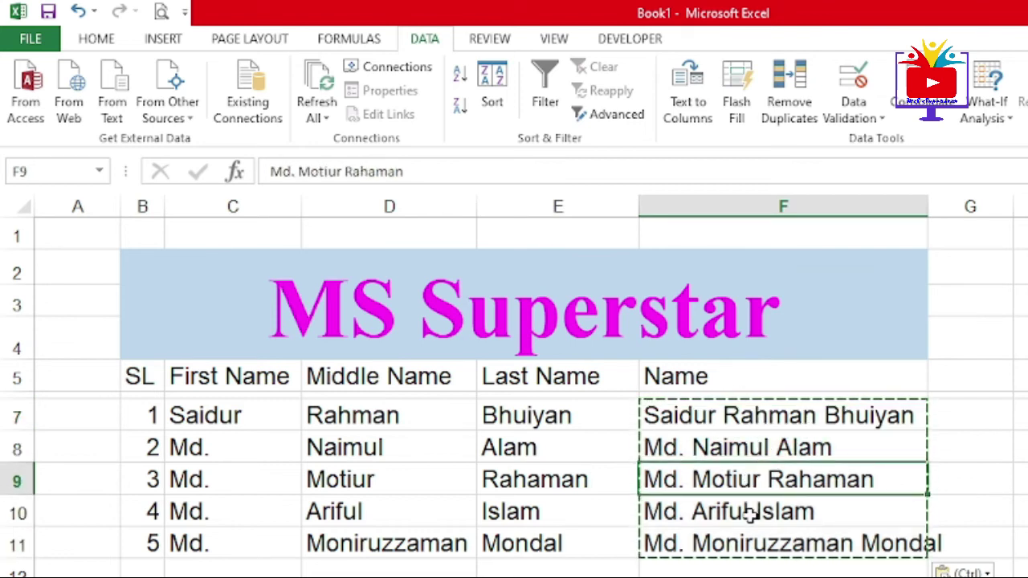
click(751, 515)
click(747, 546)
click(750, 514)
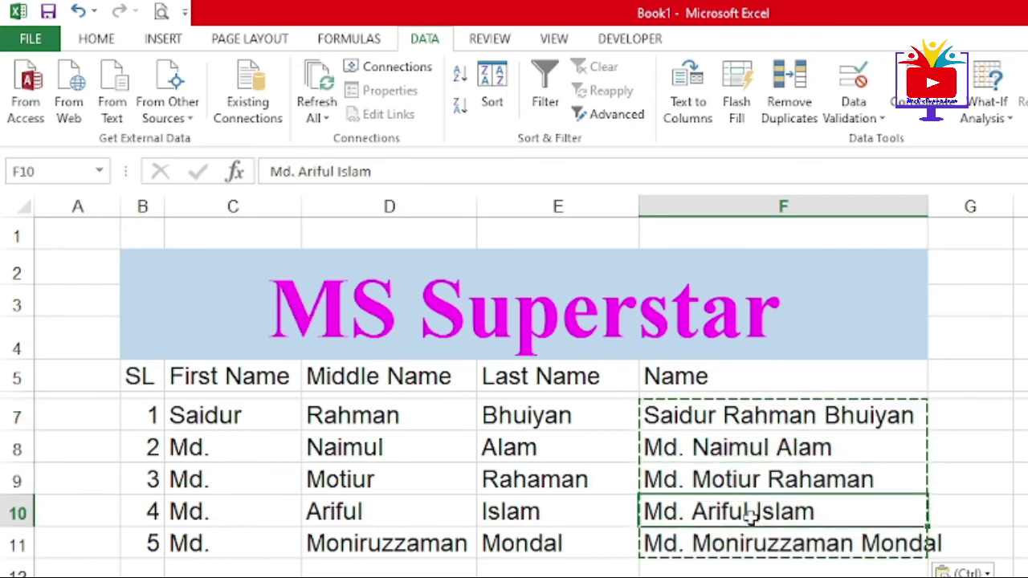
click(748, 481)
click(739, 447)
click(741, 412)
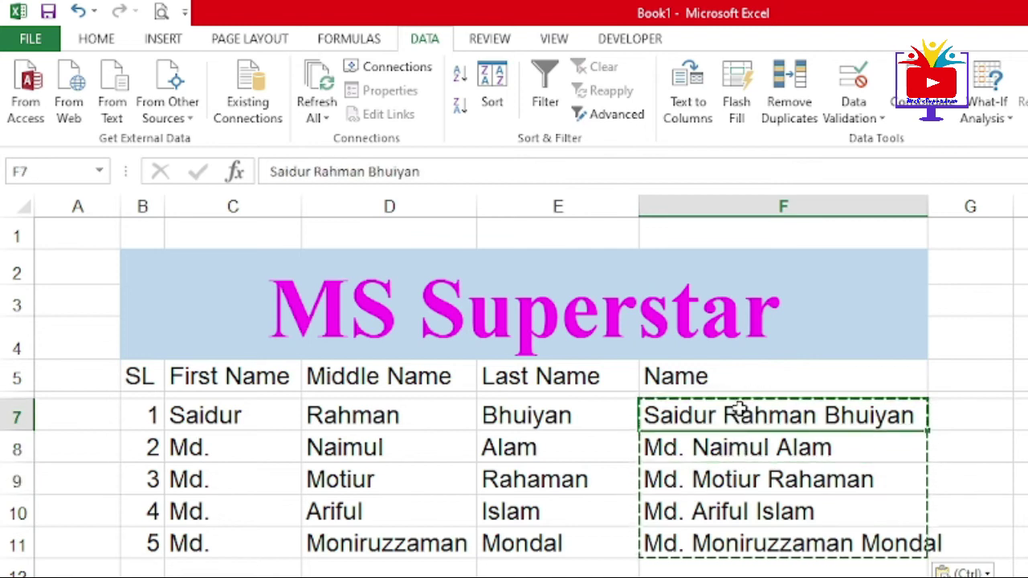
click(964, 572)
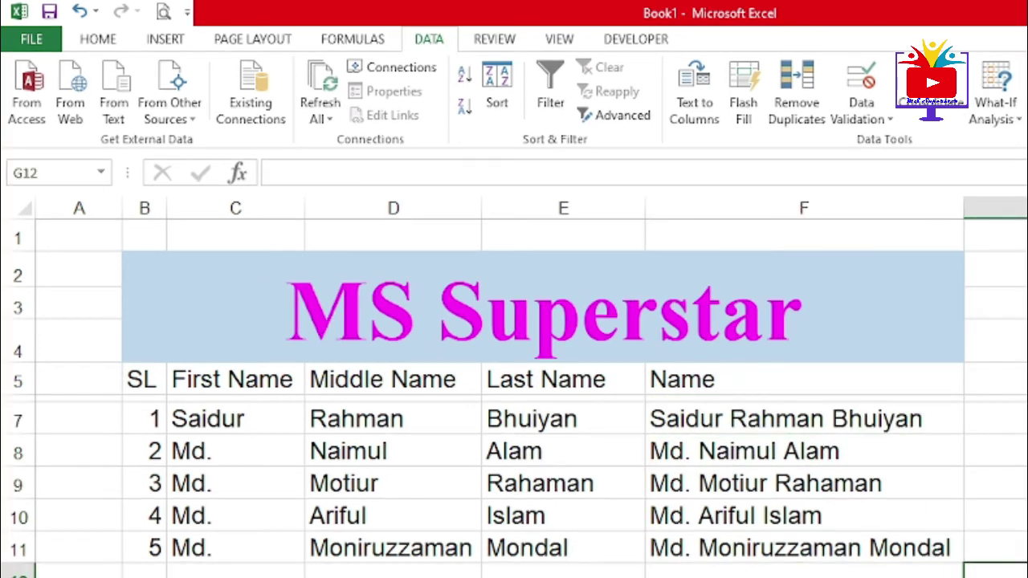
click(996, 419)
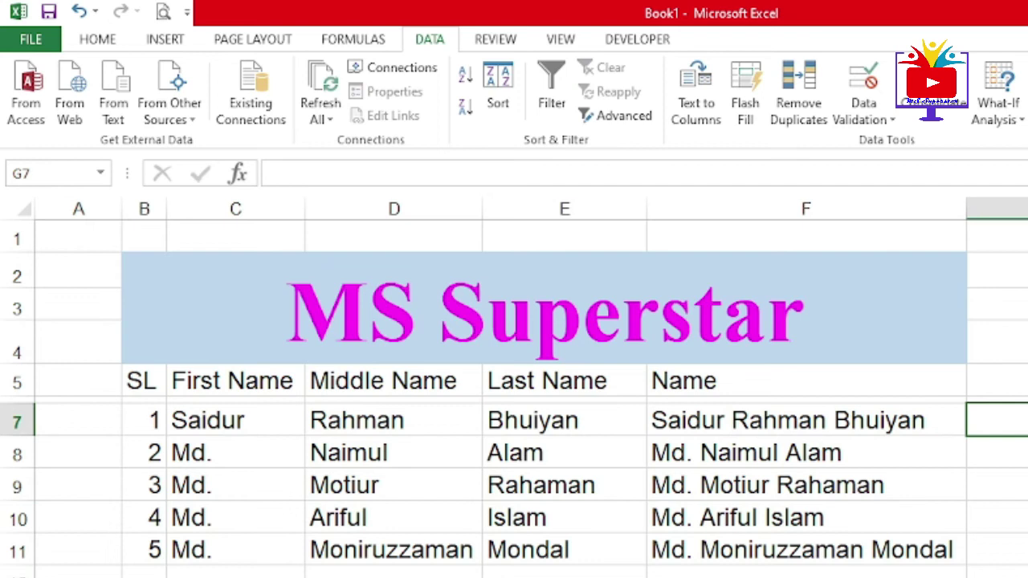
text(=)
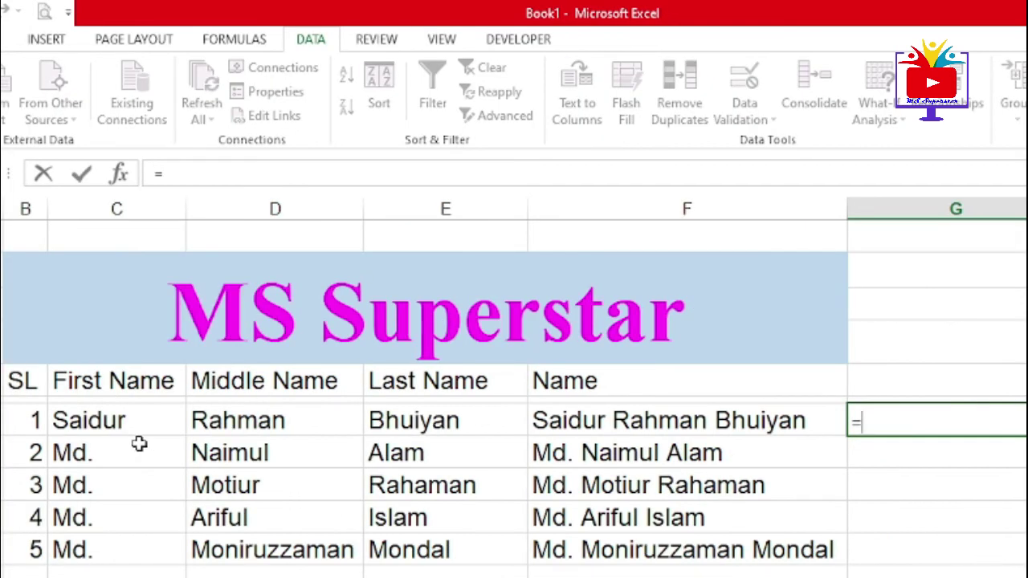
click(140, 422)
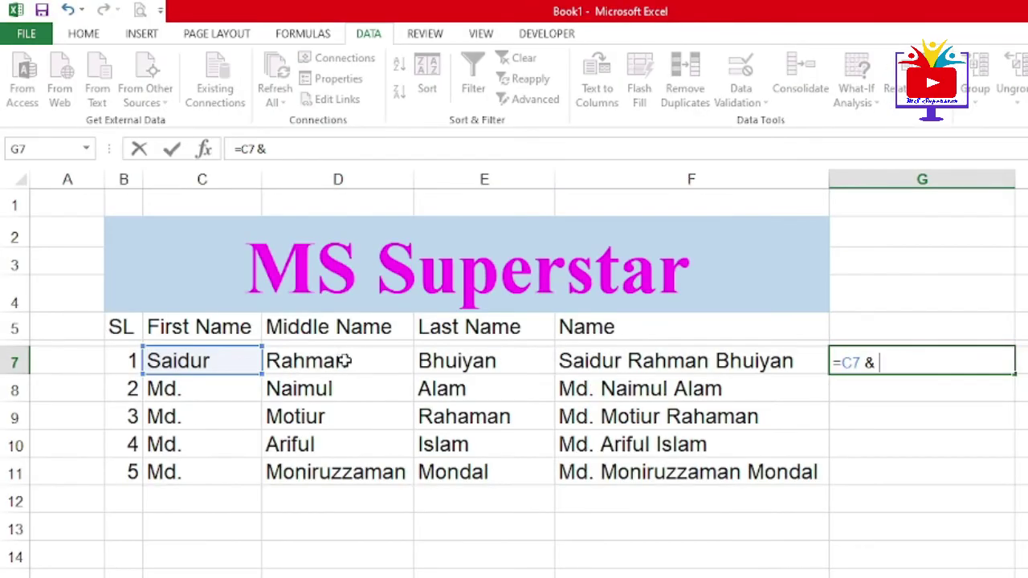
click(365, 362)
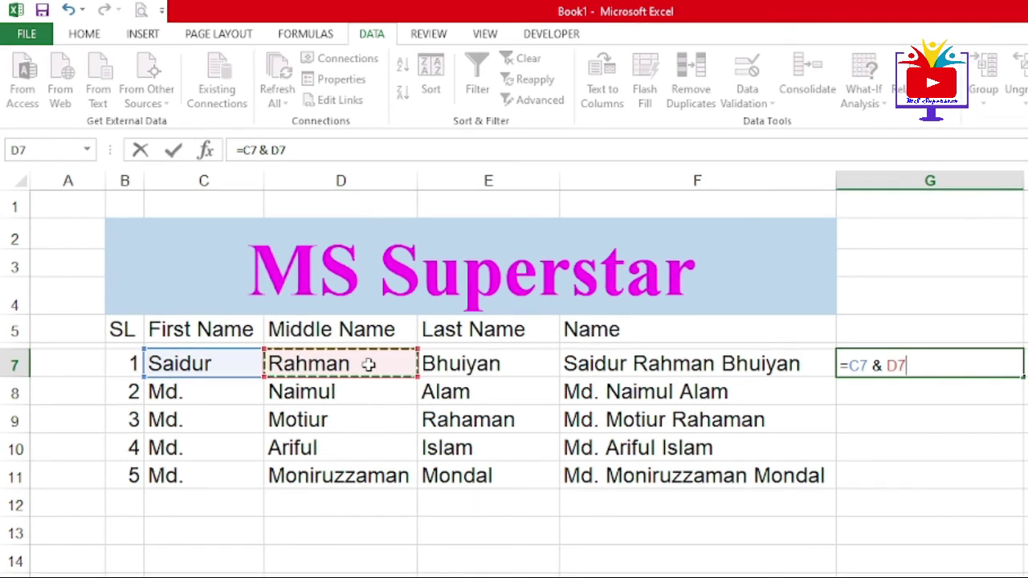
text( &)
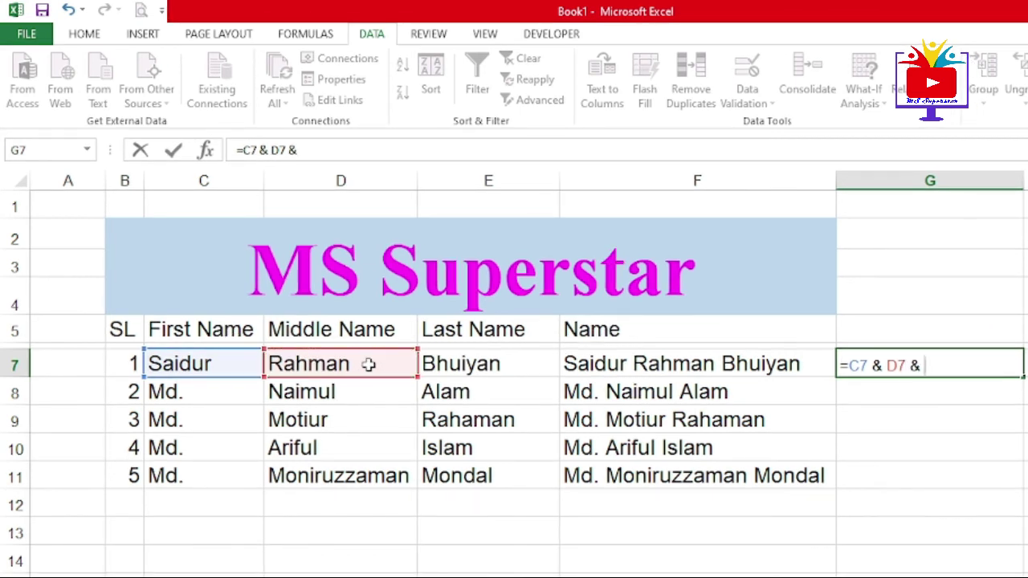
click(495, 365)
key(Return)
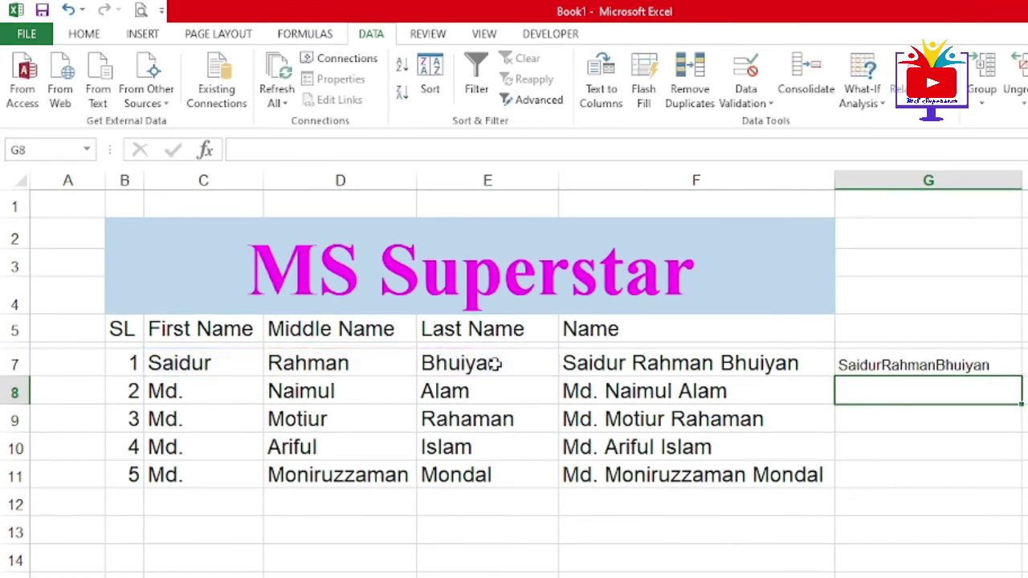
Copy G7's & formula down to G11 and check each copied formula
click(962, 367)
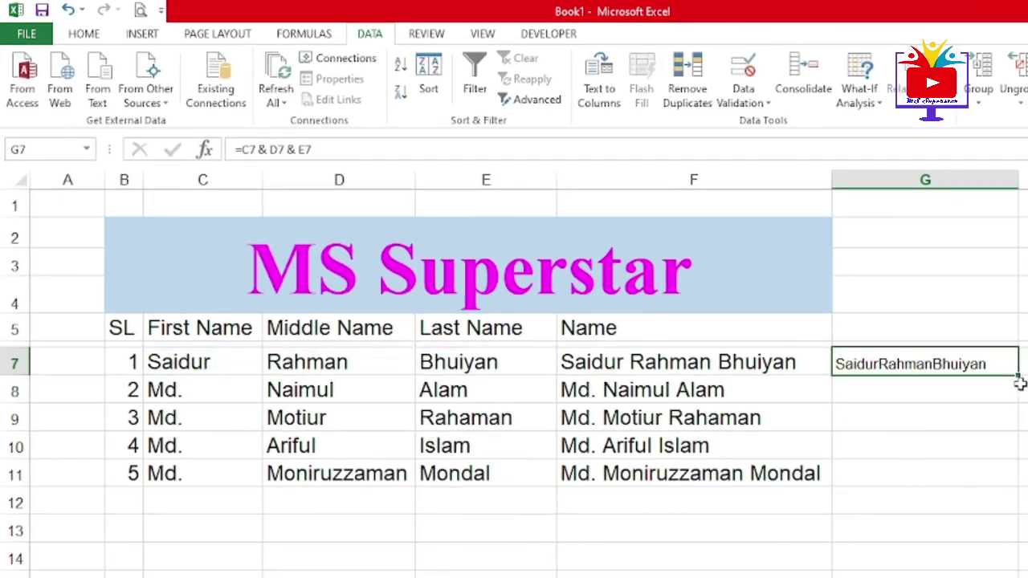
drag(1017, 377, 1017, 486)
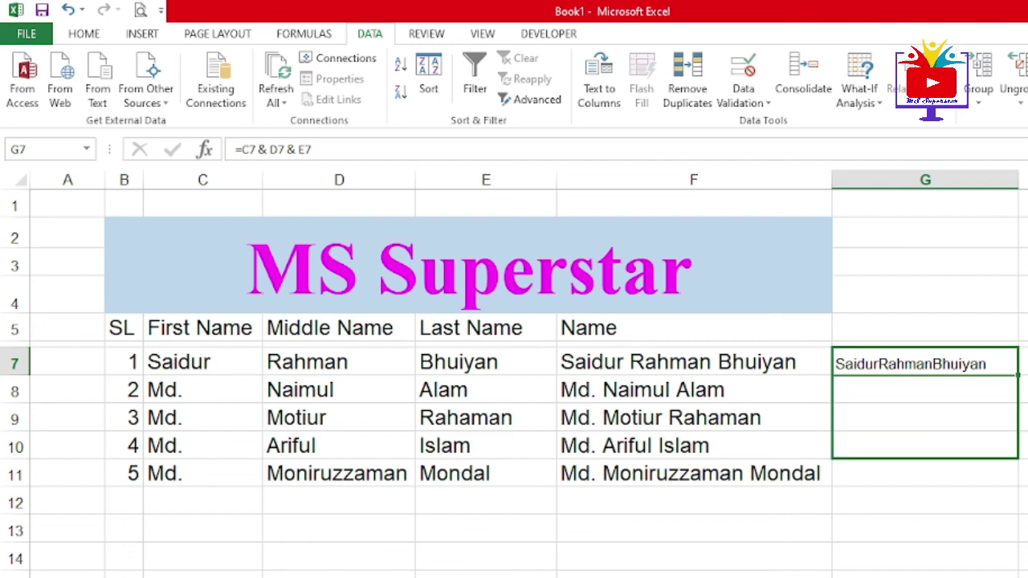
click(945, 449)
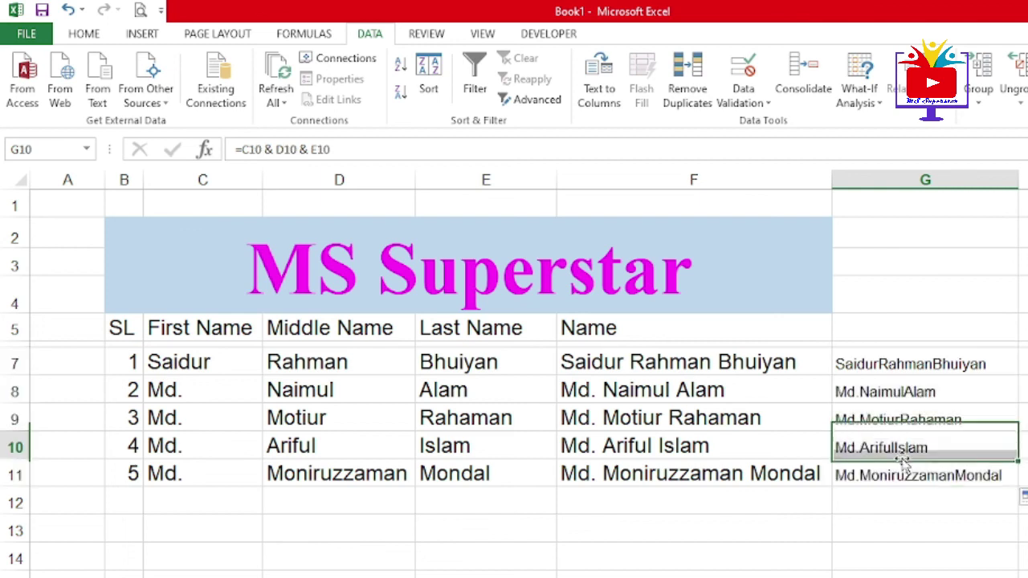
click(899, 418)
click(896, 391)
click(906, 420)
click(929, 477)
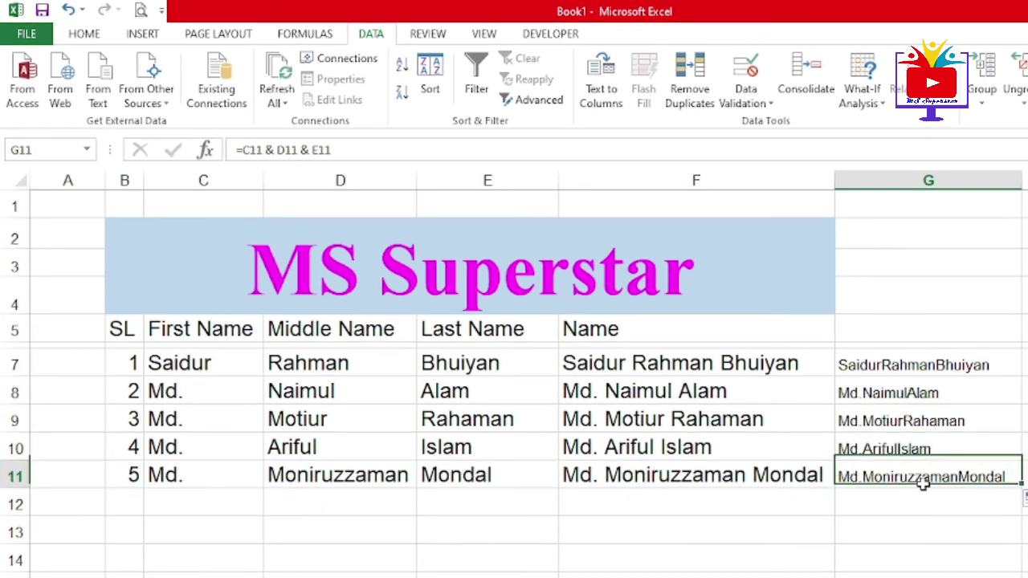
click(898, 393)
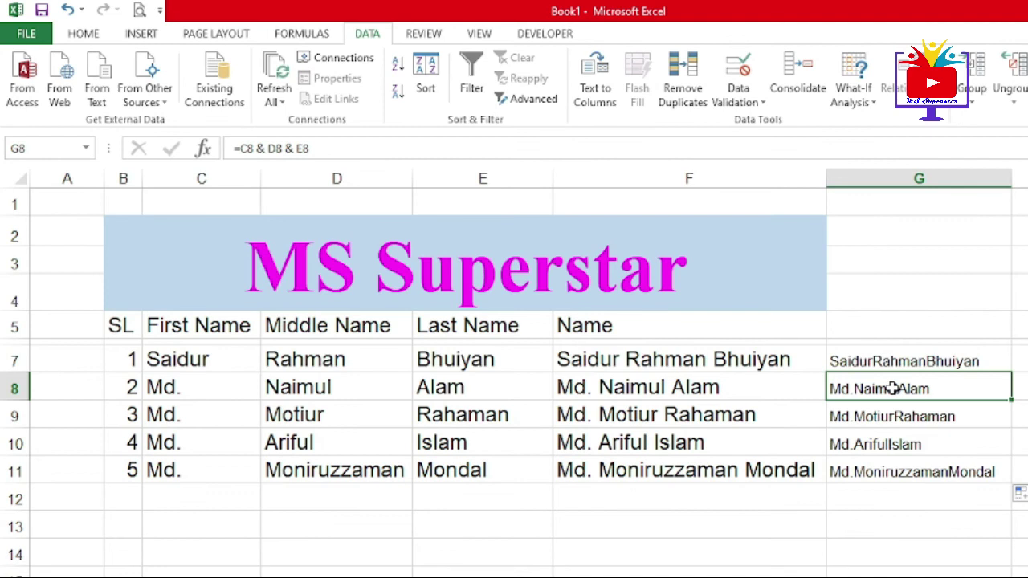
click(905, 421)
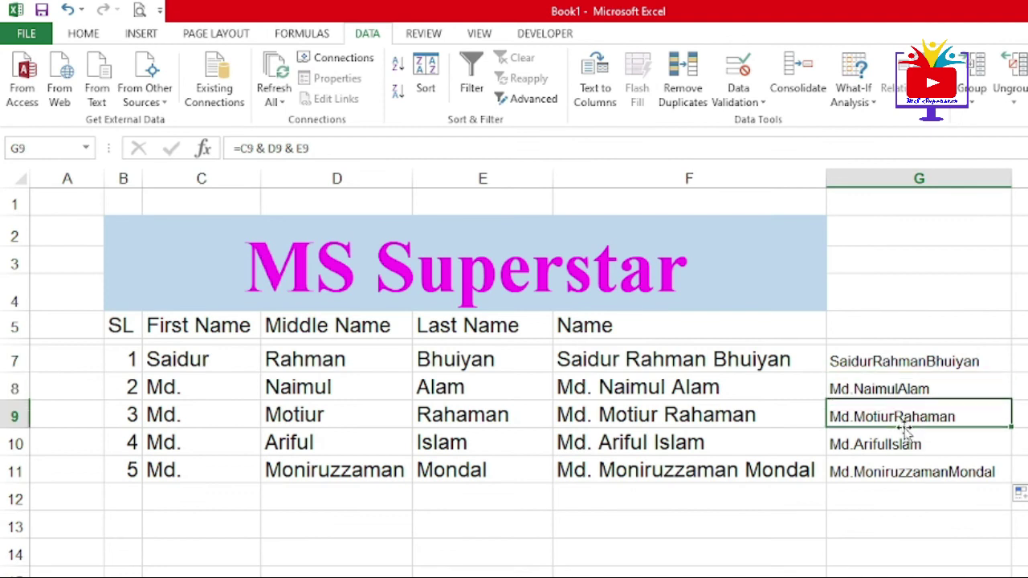
click(907, 446)
click(914, 474)
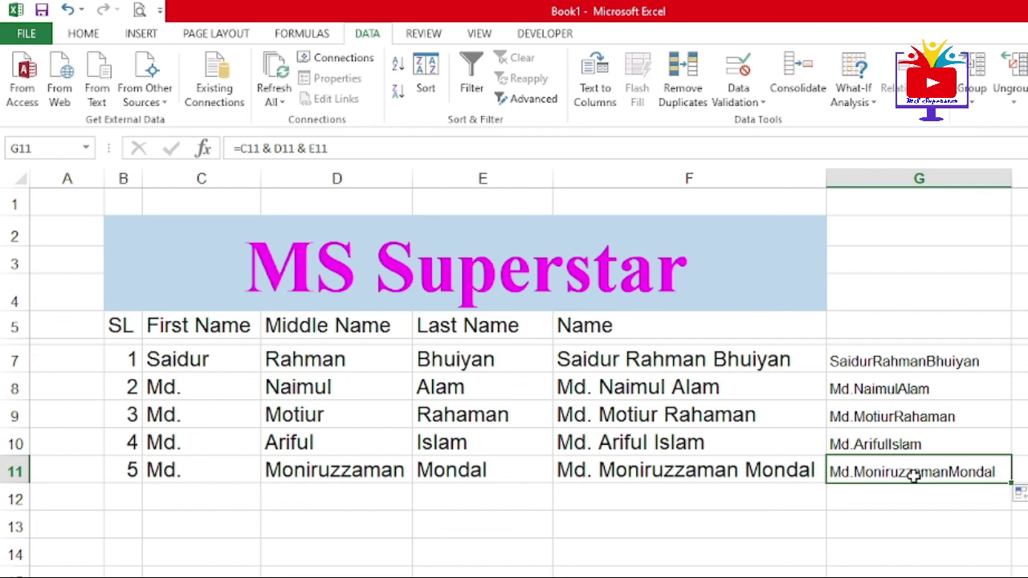